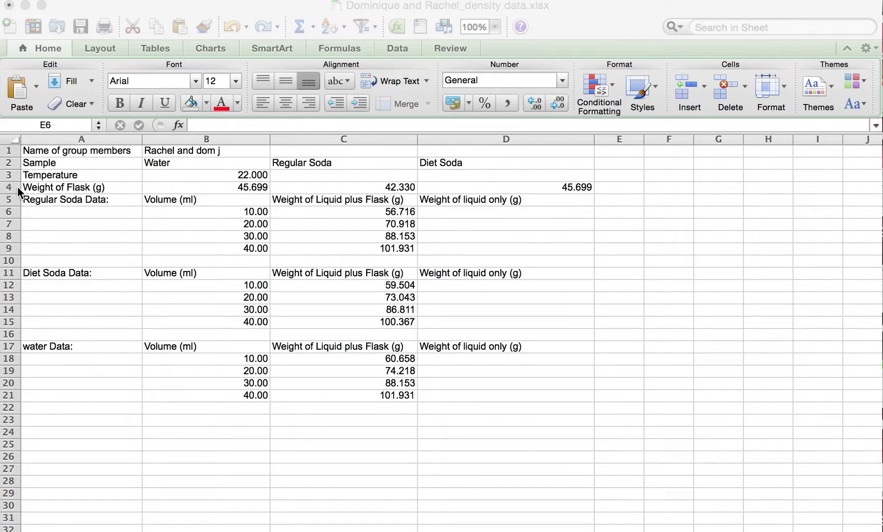
- Enter =C6-$C$4 in D6 to get the regular soda liquid-only weight
{"action": "left_click", "coordinate": [446, 212]}
{"action": "left_click", "coordinate": [447, 212]}
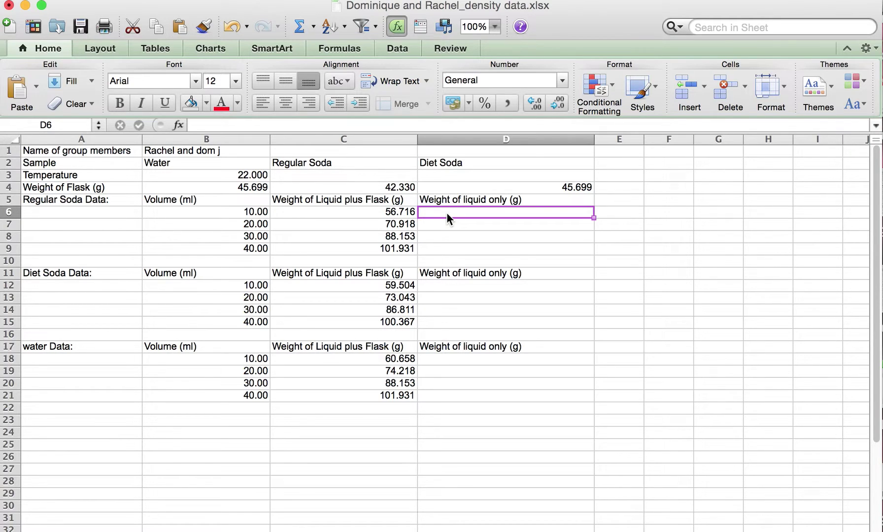
{"action": "type", "text": "="}
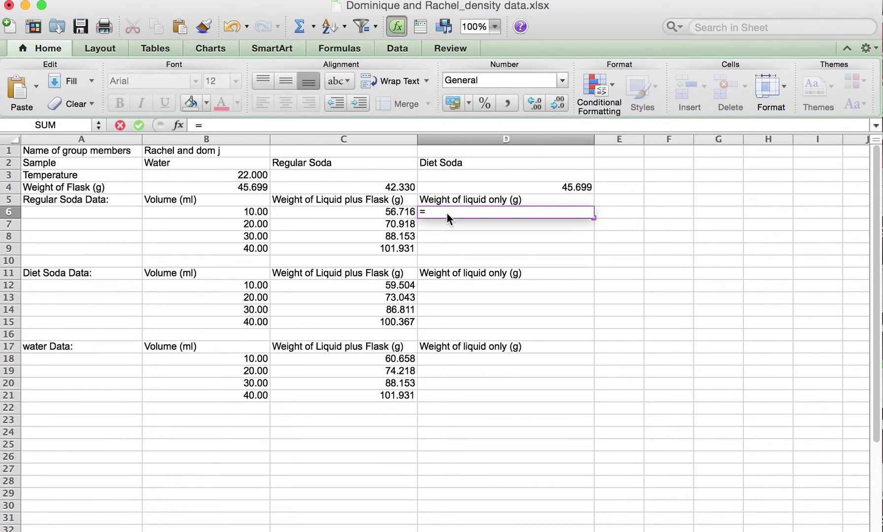
{"action": "left_click", "coordinate": [399, 213]}
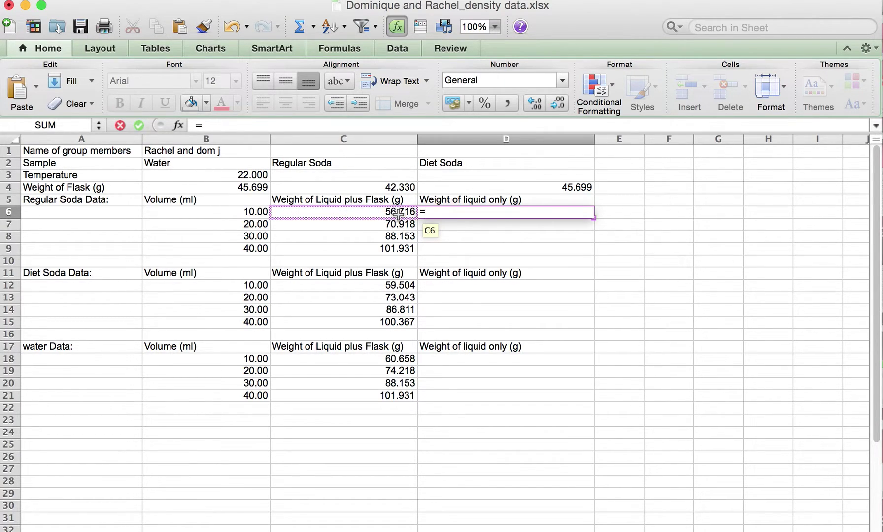
{"action": "type", "text": "-"}
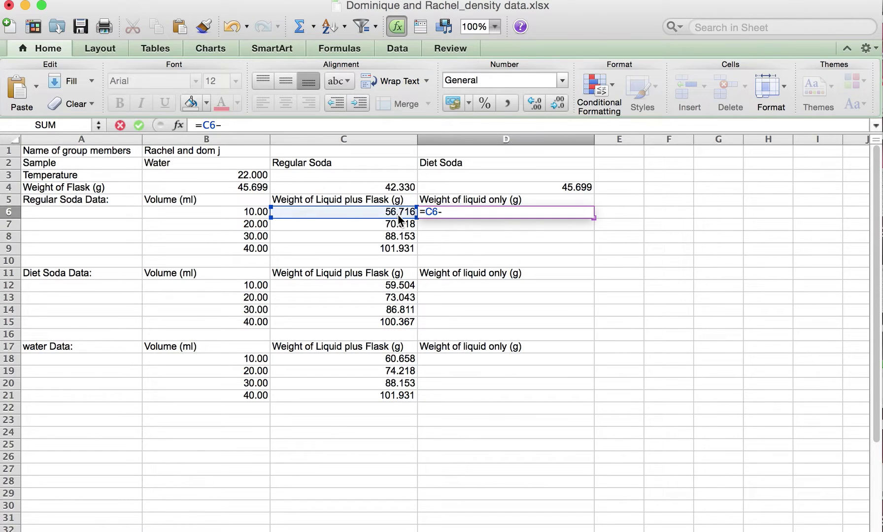
{"action": "left_click", "coordinate": [367, 188]}
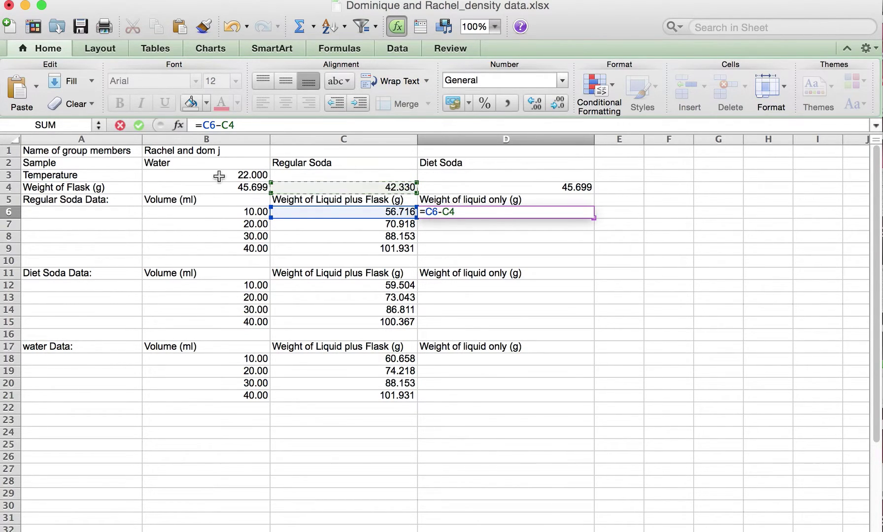
{"action": "left_click", "coordinate": [224, 125]}
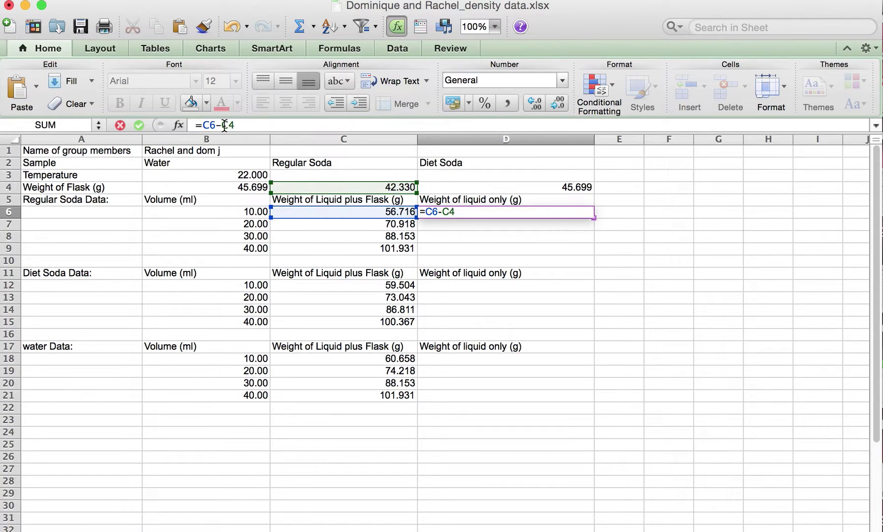
{"action": "type", "text": "$C$"}
{"action": "key", "text": "Return"}
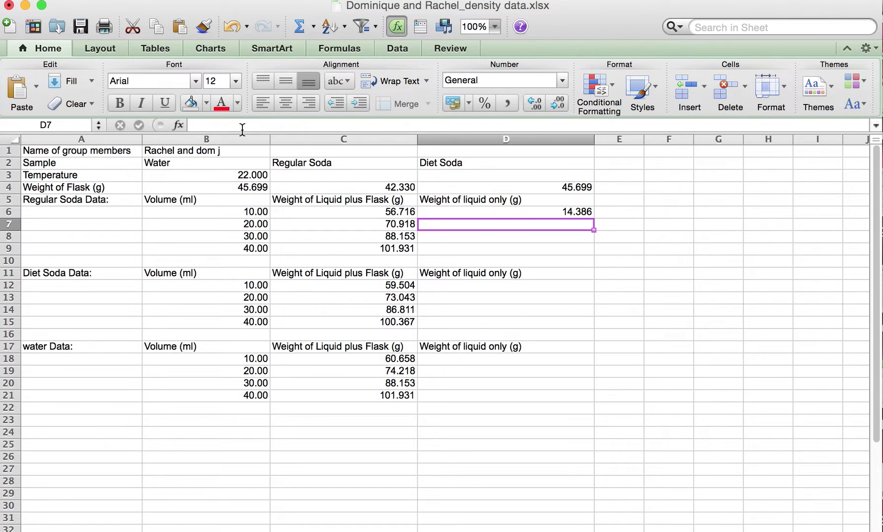
- Fill the formula down to D9, giving 14.386, 28.588, 45.823 and 59.601 g
{"action": "left_click", "coordinate": [531, 215]}
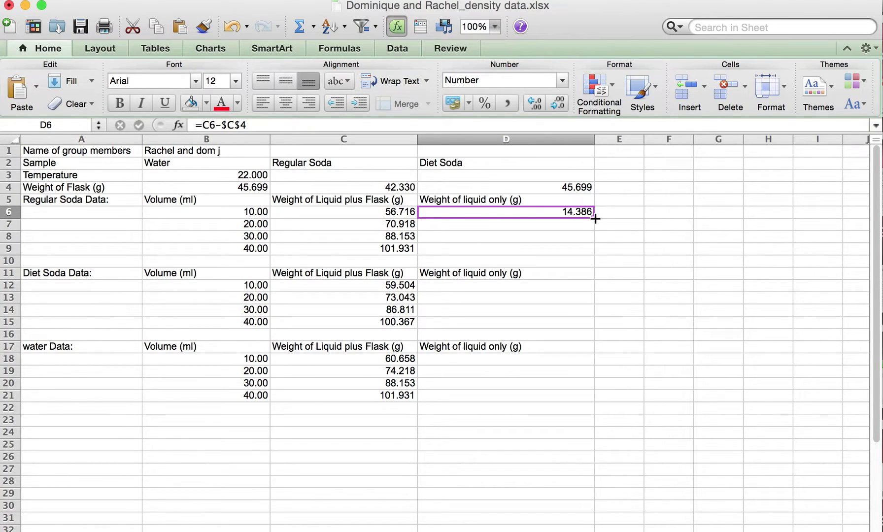
{"action": "left_click_drag", "start_coordinate": [596, 219], "coordinate": [591, 254]}
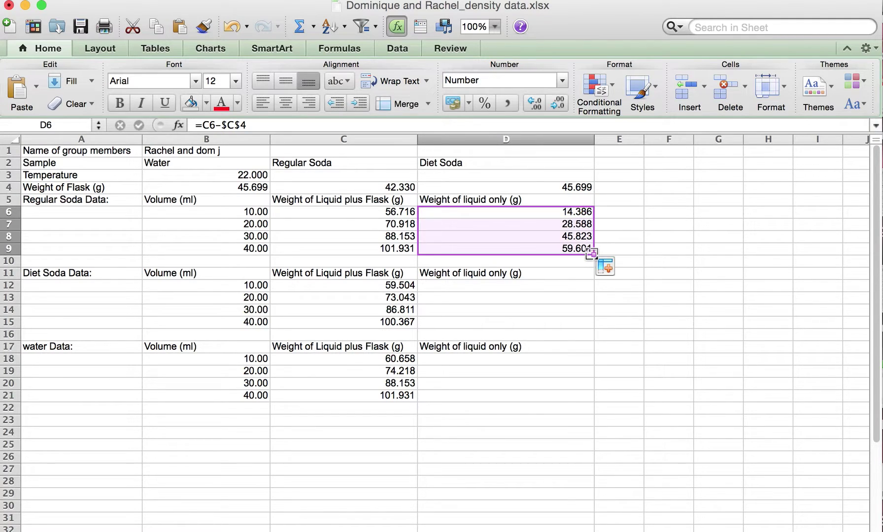
{"action": "left_click", "coordinate": [551, 225]}
{"action": "left_click", "coordinate": [551, 234]}
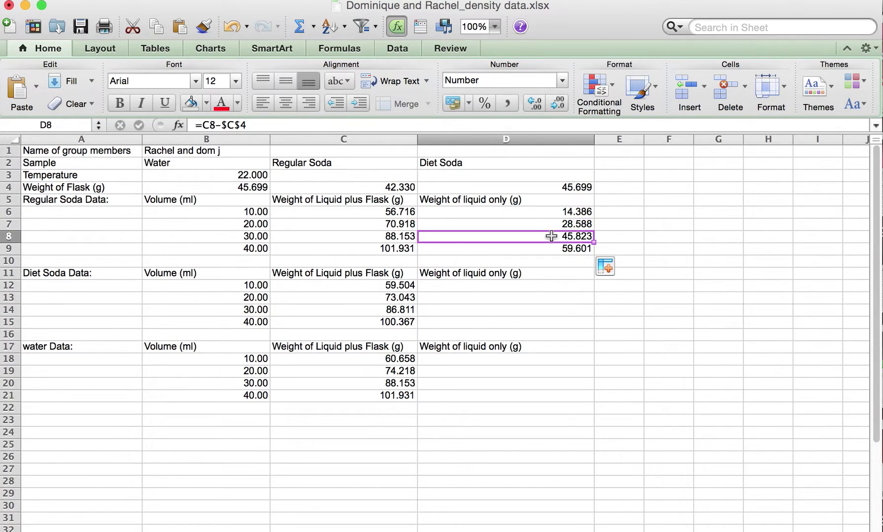
{"action": "left_click", "coordinate": [552, 251]}
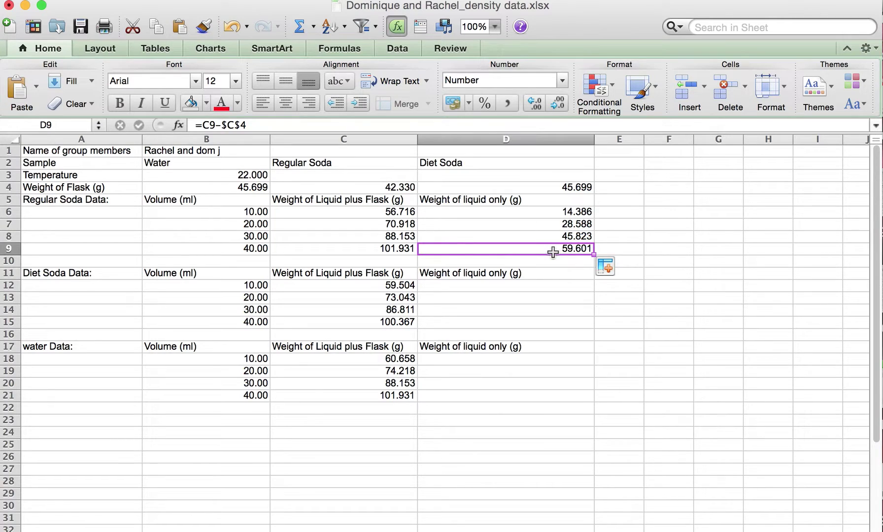
{"action": "left_click", "coordinate": [540, 286]}
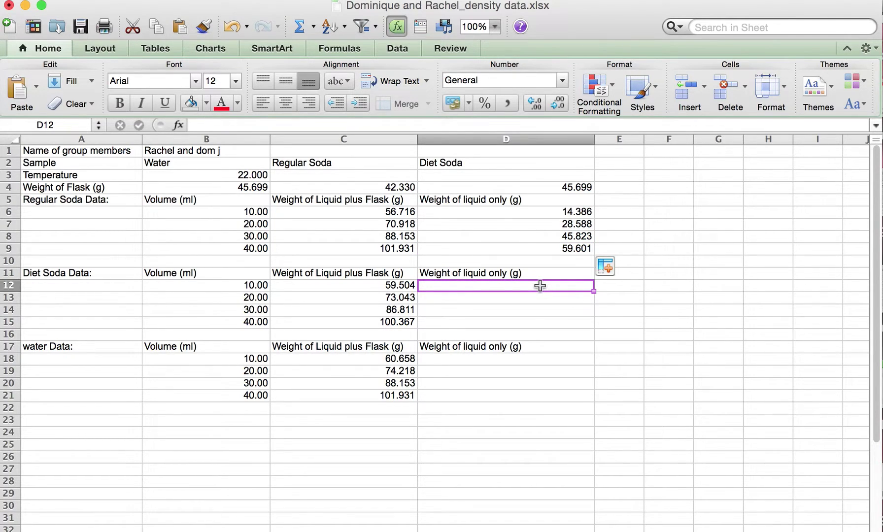
- Enter =C12-$D$4 in D12 and fill it down to D15 for diet soda
{"action": "type", "text": "="}
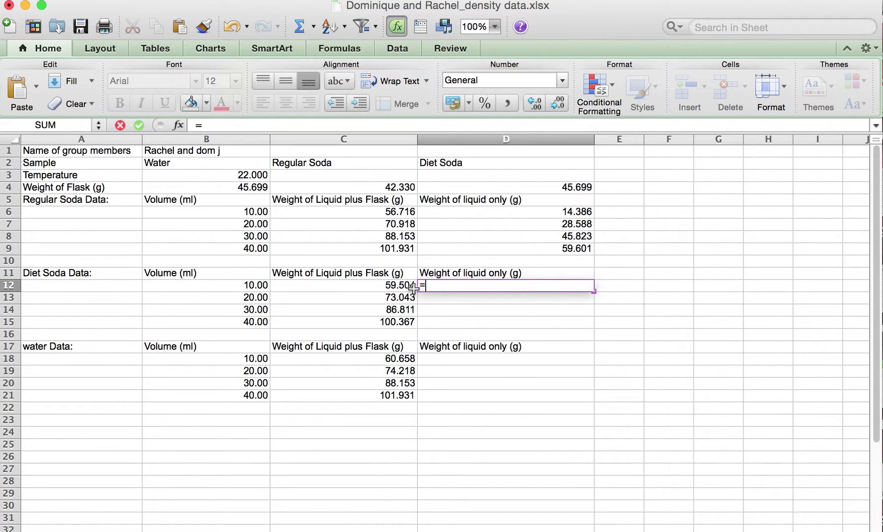
{"action": "left_click", "coordinate": [370, 287]}
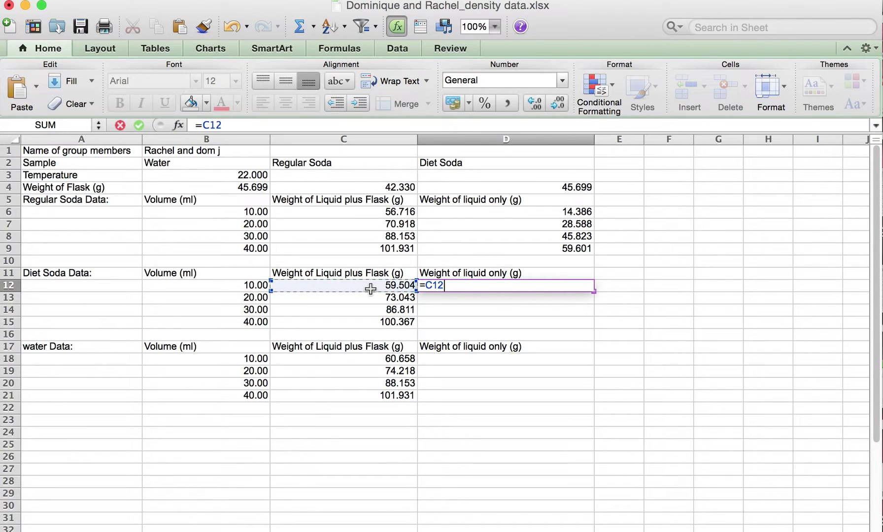
{"action": "type", "text": "-"}
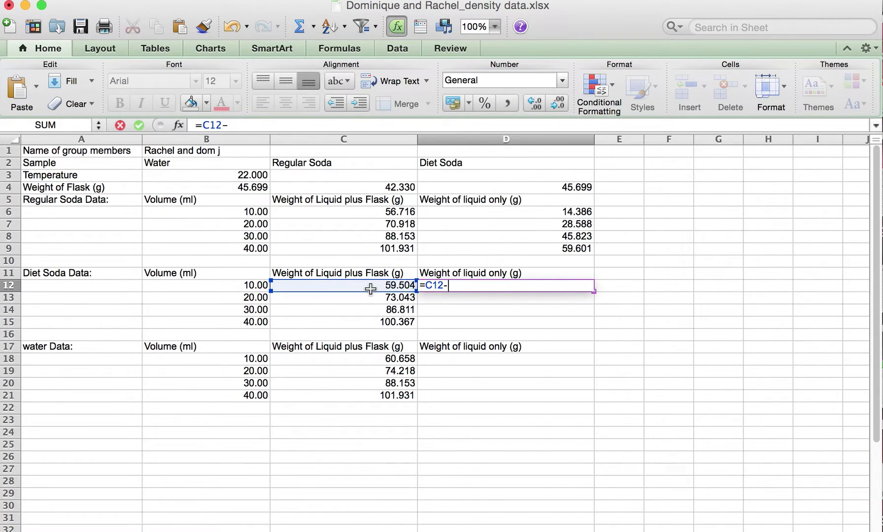
{"action": "scroll", "coordinate": [369, 288], "scroll_direction": "right", "scroll_amount": 5}
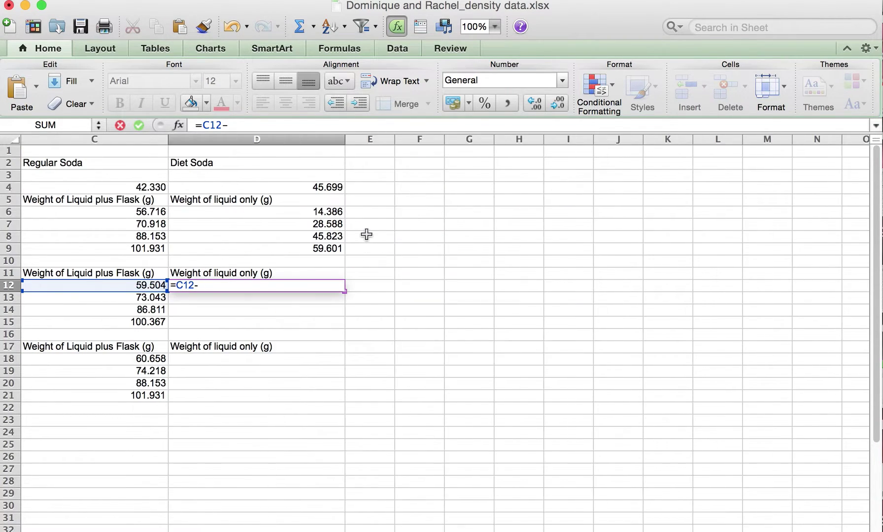
{"action": "left_click", "coordinate": [314, 187]}
{"action": "left_click", "coordinate": [228, 127]}
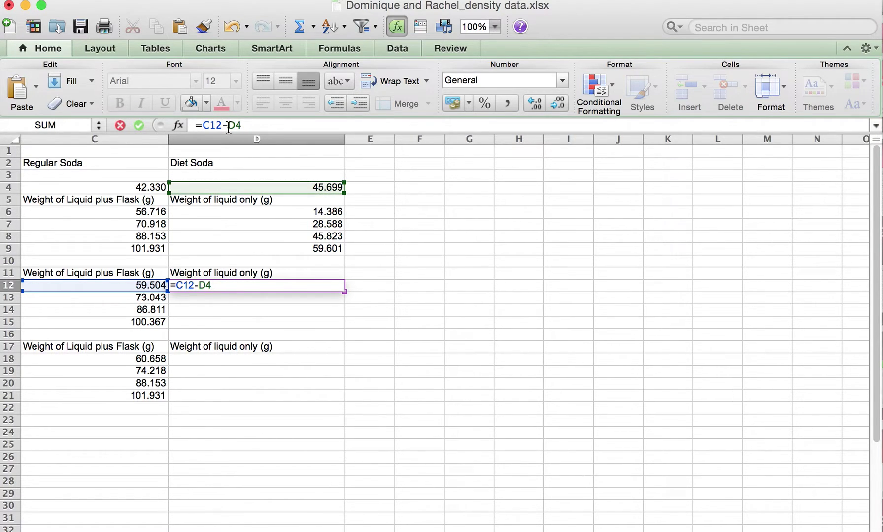
{"action": "type", "text": "$"}
{"action": "left_click", "coordinate": [242, 126]}
{"action": "type", "text": "$"}
{"action": "key", "text": "Return"}
{"action": "left_click", "coordinate": [325, 285]}
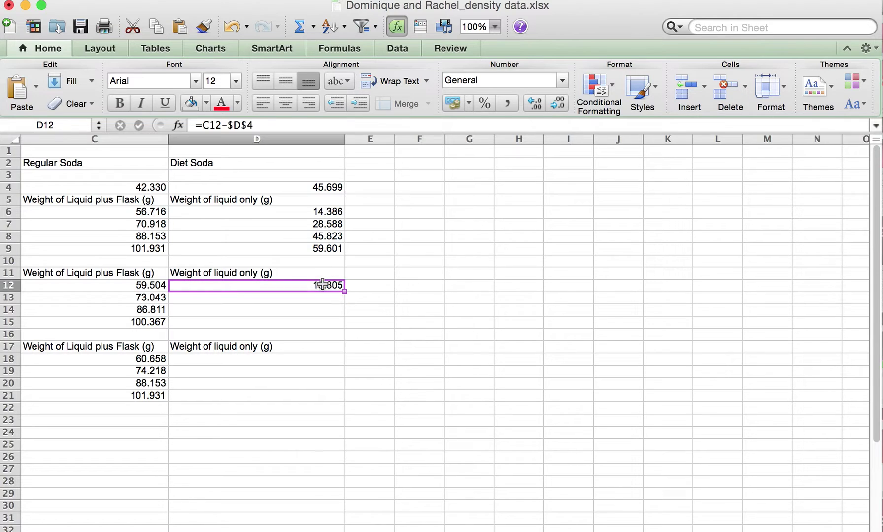
{"action": "left_click_drag", "start_coordinate": [347, 297], "coordinate": [341, 329]}
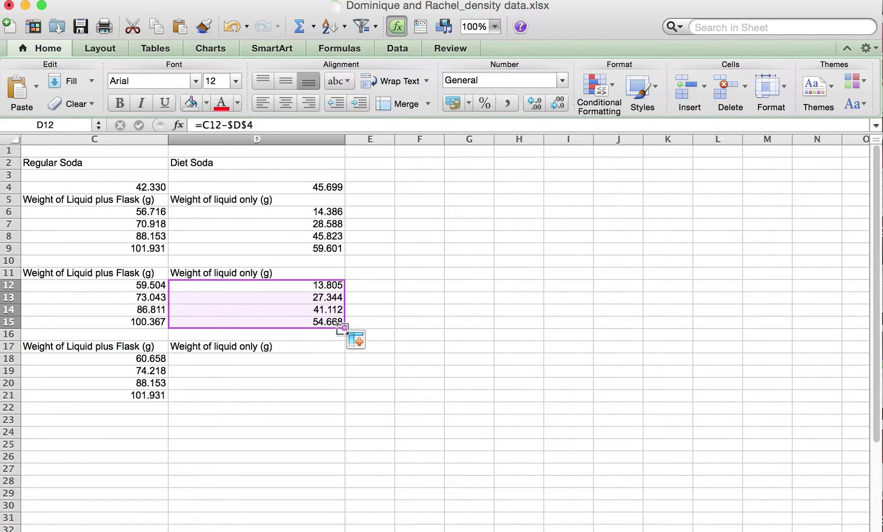
- Enter =C18-$B$4 in D18 and fill it down to D21 for water
{"action": "left_click", "coordinate": [314, 363]}
{"action": "type", "text": "="}
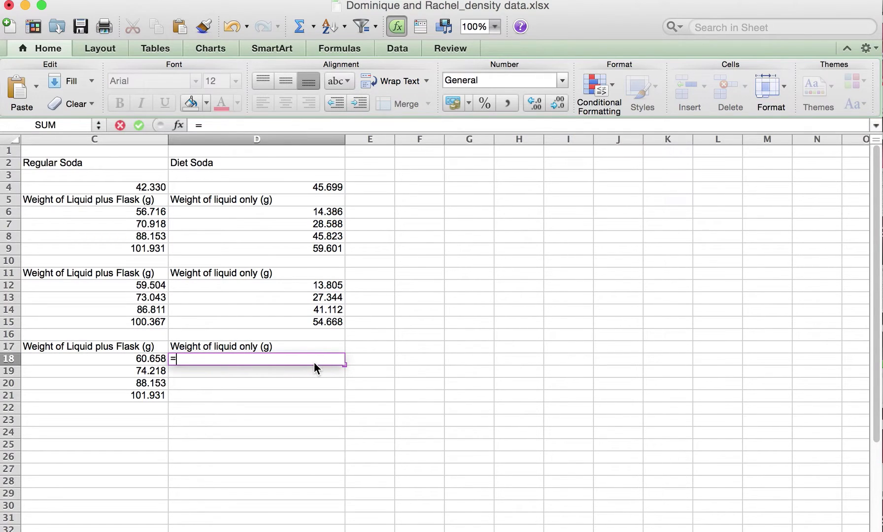
{"action": "left_click", "coordinate": [145, 359]}
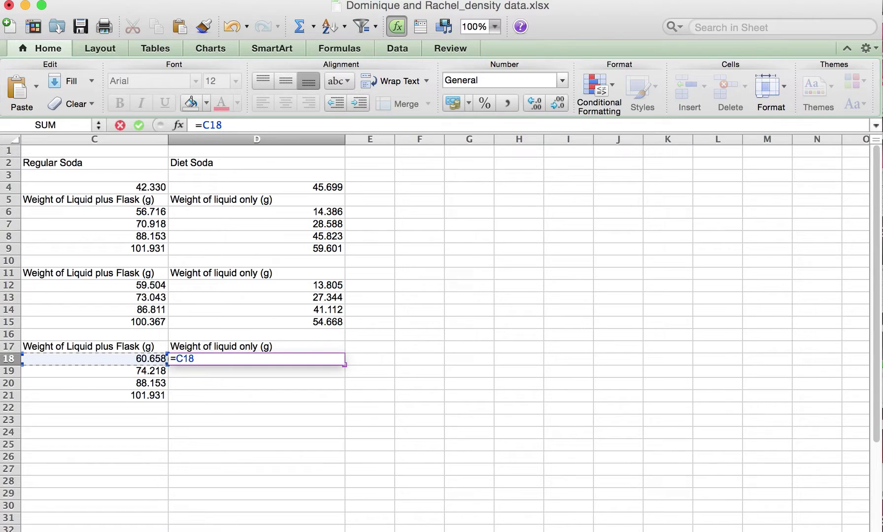
{"action": "scroll", "coordinate": [444, 335], "scroll_direction": "left", "scroll_amount": 3}
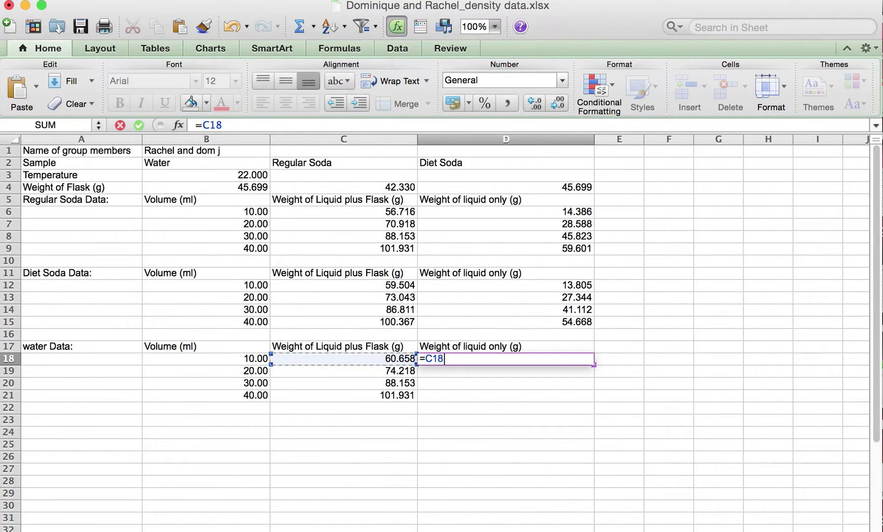
{"action": "type", "text": "+"}
{"action": "left_click", "coordinate": [255, 187]}
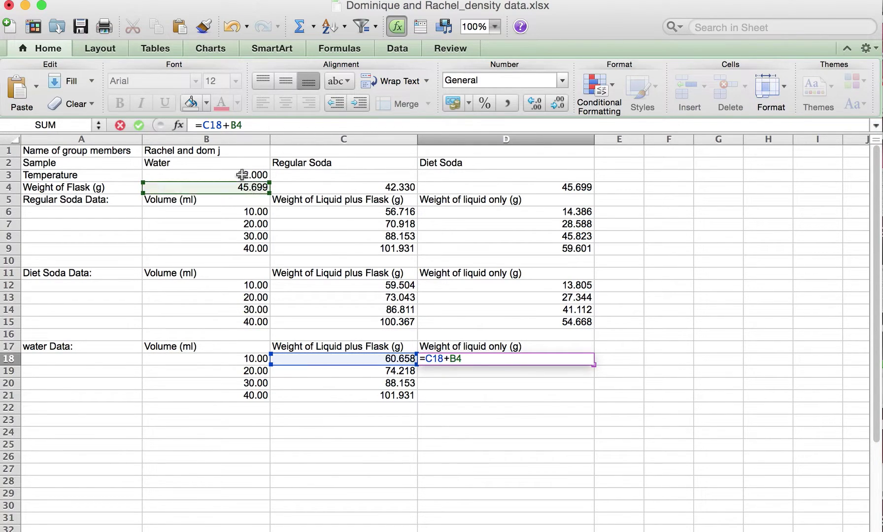
{"action": "left_click", "coordinate": [233, 126]}
{"action": "key", "text": "BackSpace"}
{"action": "type", "text": "-$"}
{"action": "left_click", "coordinate": [243, 125]}
{"action": "type", "text": "$"}
{"action": "key", "text": "Return"}
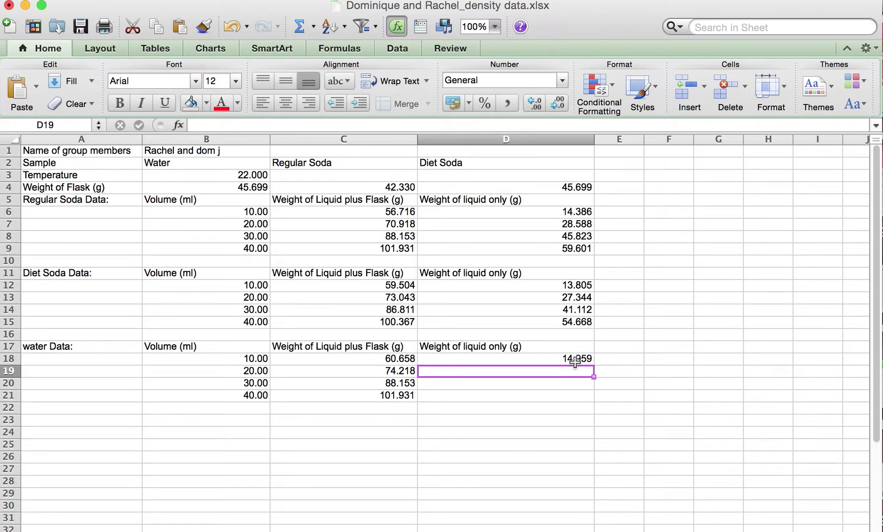
{"action": "left_click", "coordinate": [560, 361]}
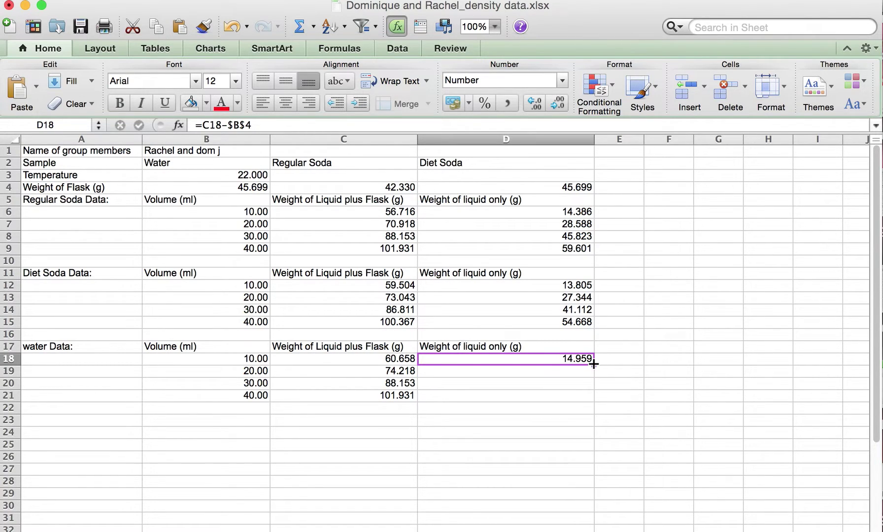
{"action": "left_click_drag", "start_coordinate": [595, 367], "coordinate": [593, 401]}
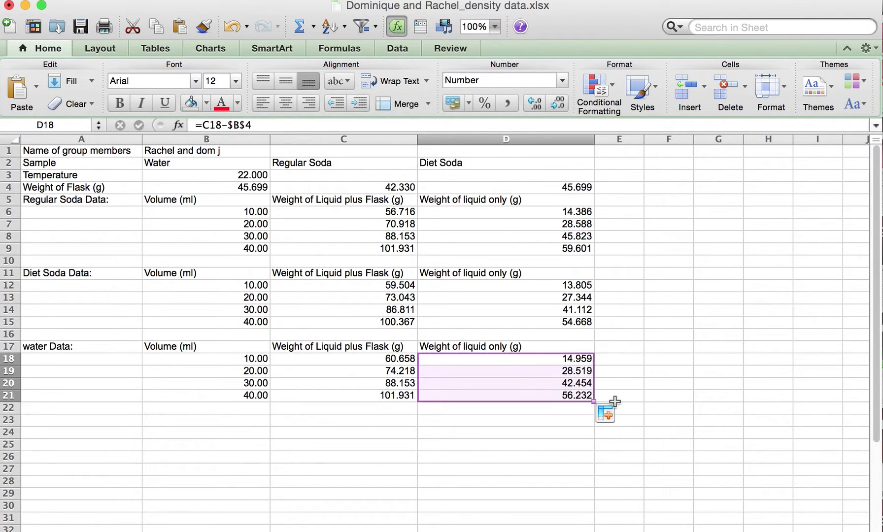
- Type headers 'volume (in mL)', 'mass water', 'mass of diet', 'mass regular' in F2:I2, widening column F
{"action": "left_click", "coordinate": [660, 164]}
{"action": "type", "text": "volume"}
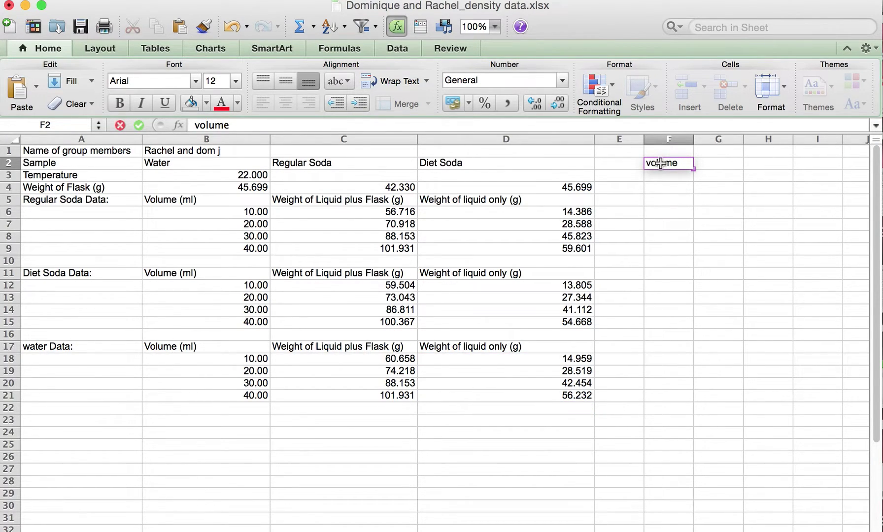
{"action": "type", "text": " (in mL)"}
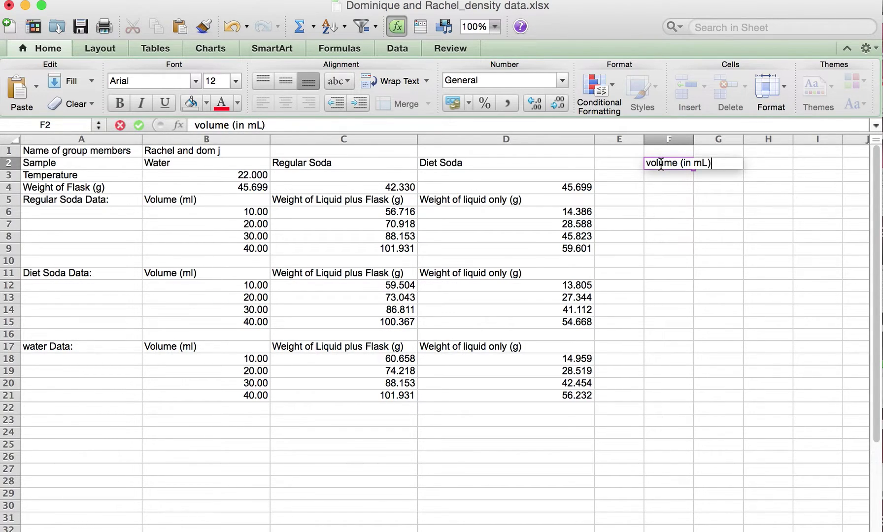
{"action": "left_click", "coordinate": [683, 199]}
{"action": "left_click_drag", "start_coordinate": [694, 139], "coordinate": [724, 183]}
{"action": "left_click", "coordinate": [740, 166]}
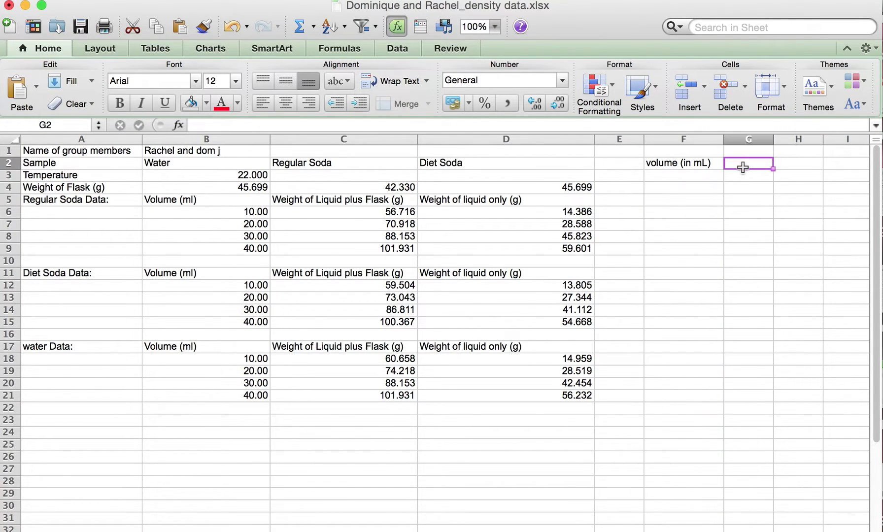
{"action": "type", "text": "mass water"}
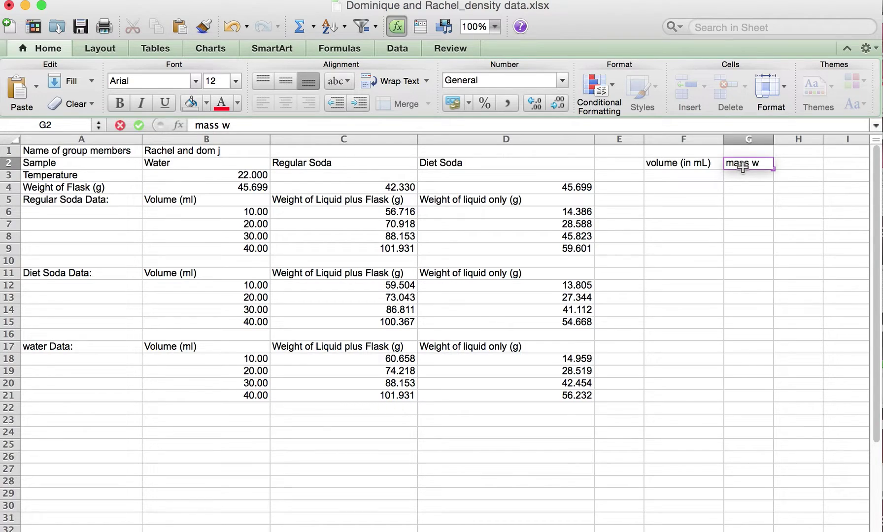
{"action": "left_click", "coordinate": [772, 189]}
{"action": "left_click", "coordinate": [784, 166]}
{"action": "type", "text": "mass"}
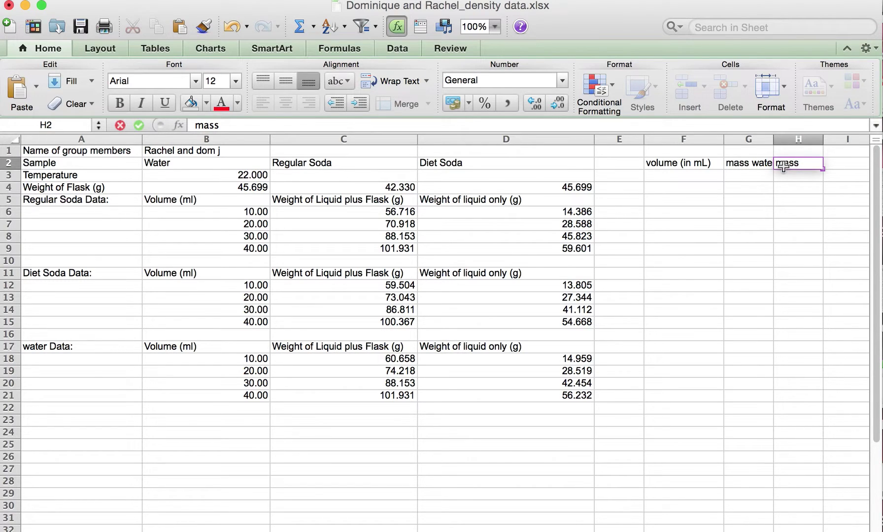
{"action": "type", "text": " of diet"}
{"action": "key", "text": "Tab"}
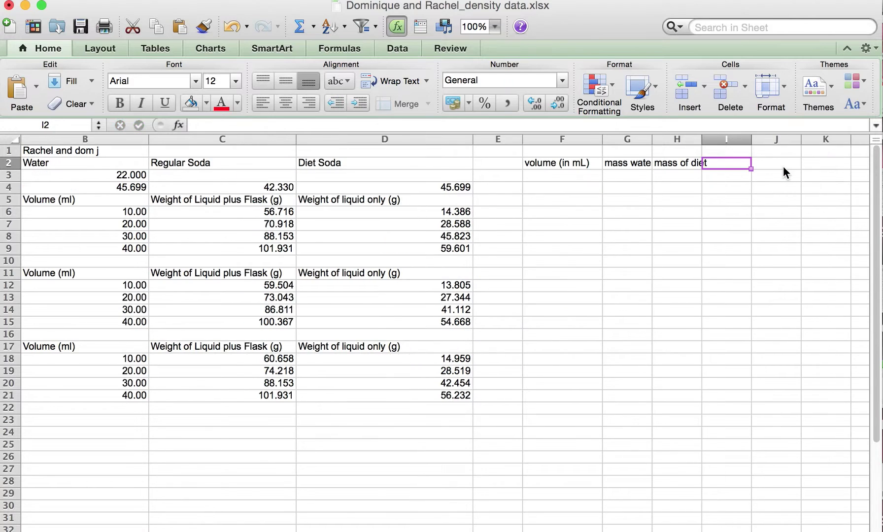
{"action": "type", "text": "mass "}
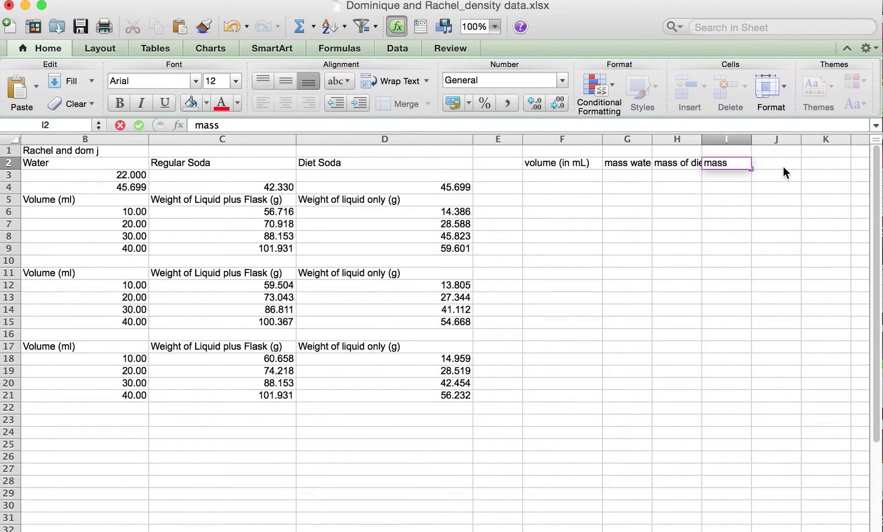
{"action": "type", "text": "regular"}
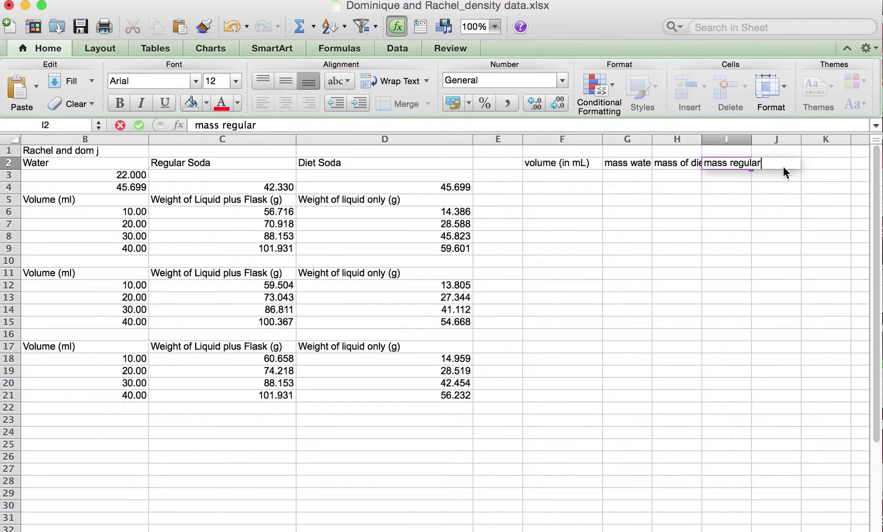
{"action": "left_click", "coordinate": [756, 215]}
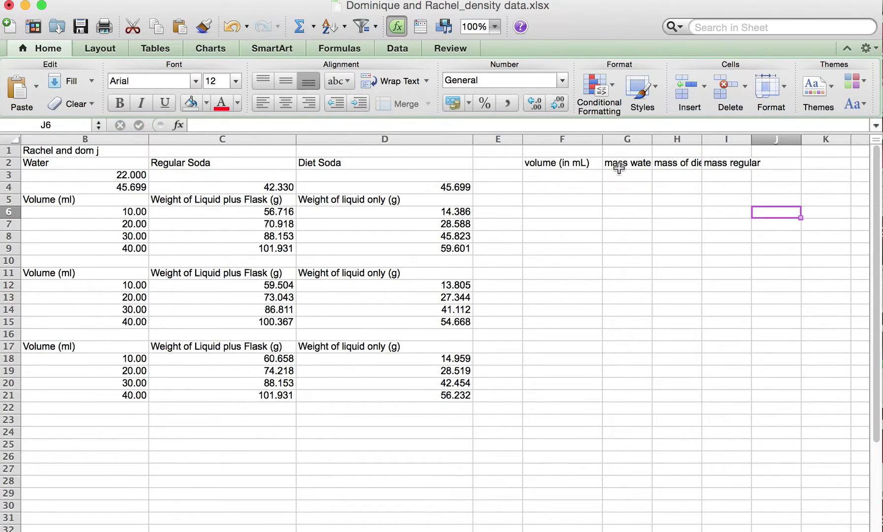
- Wrap and centre the three mass headers in G2:I2
{"action": "left_click_drag", "start_coordinate": [619, 165], "coordinate": [732, 165]}
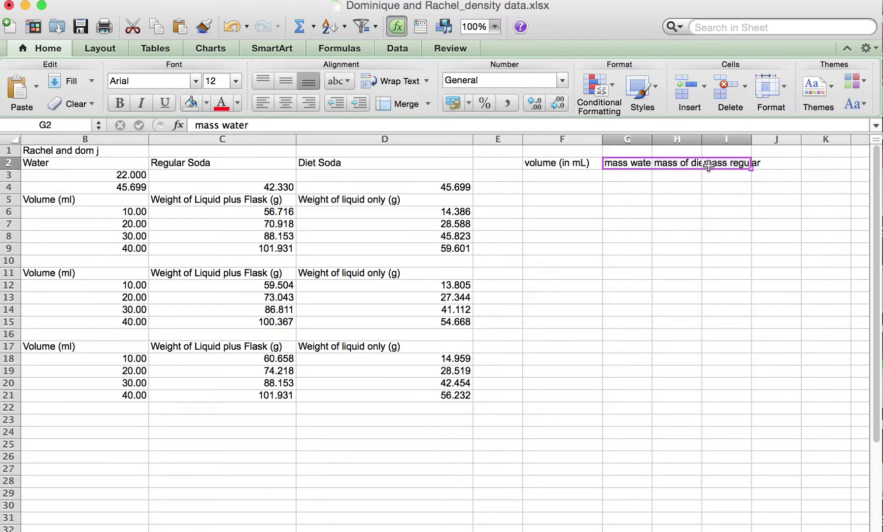
{"action": "left_click", "coordinate": [383, 79]}
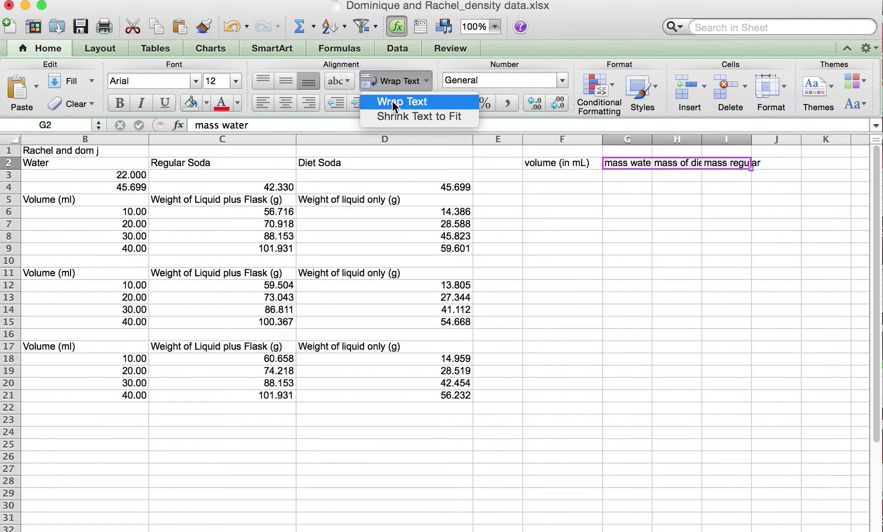
{"action": "left_click", "coordinate": [393, 101]}
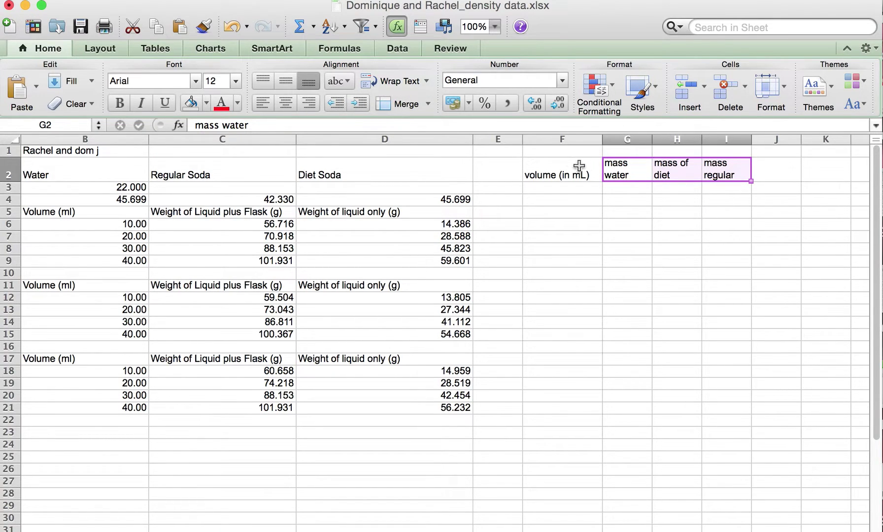
{"action": "left_click", "coordinate": [285, 102]}
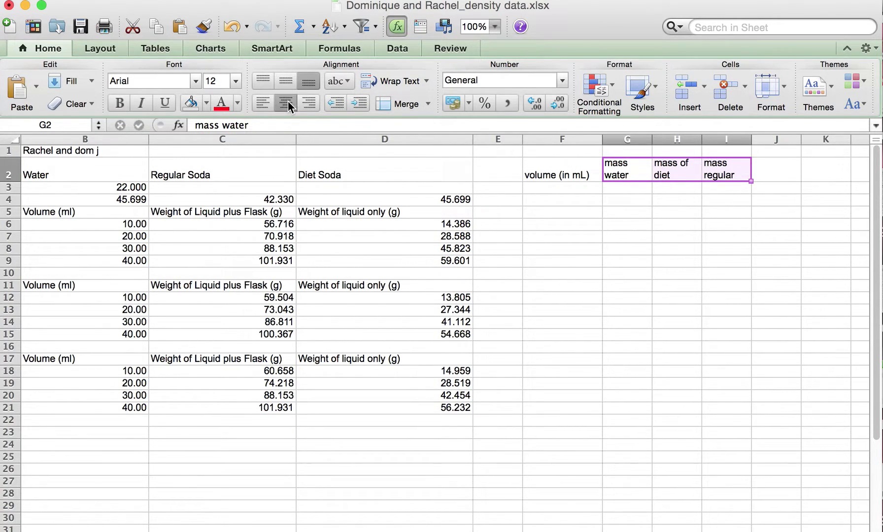
{"action": "left_click", "coordinate": [534, 190]}
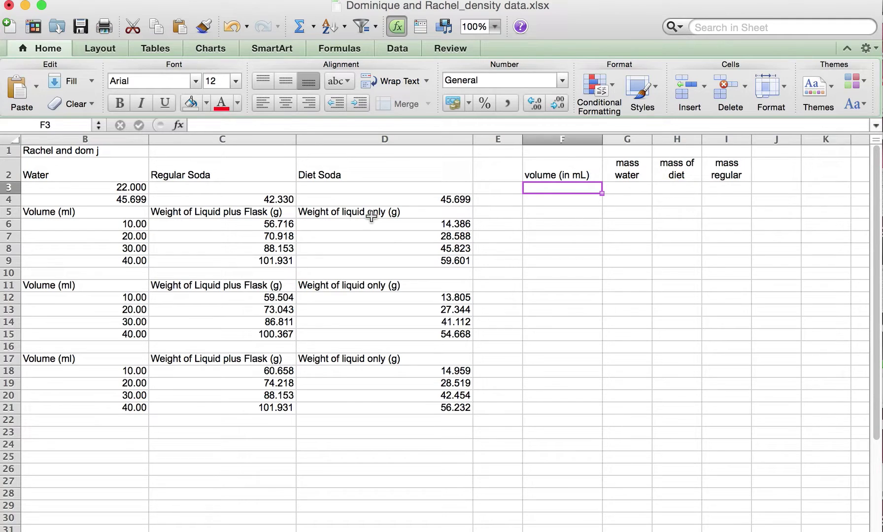
- Copy the volumes 10.00–40.00 from B6:B9 into F3:F6, undoing a bad first paste
{"action": "left_click_drag", "start_coordinate": [114, 225], "coordinate": [113, 249]}
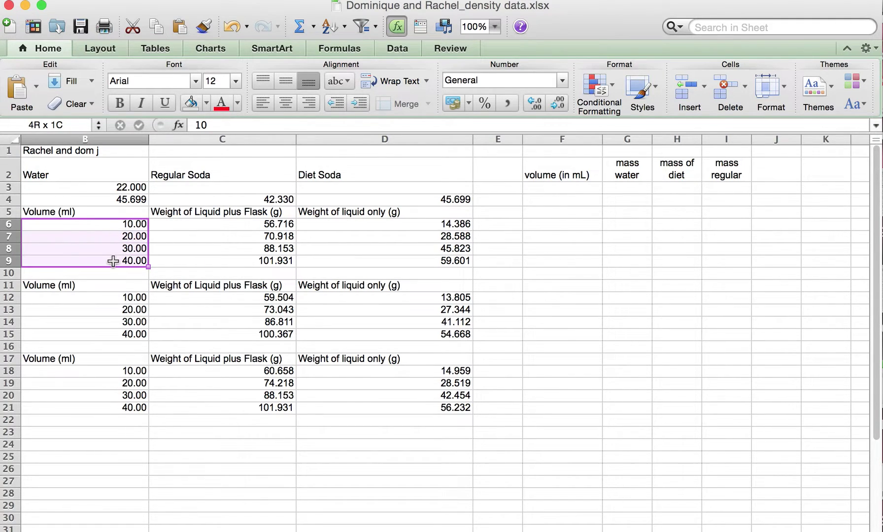
{"action": "left_click_drag", "start_coordinate": [113, 261], "coordinate": [114, 261]}
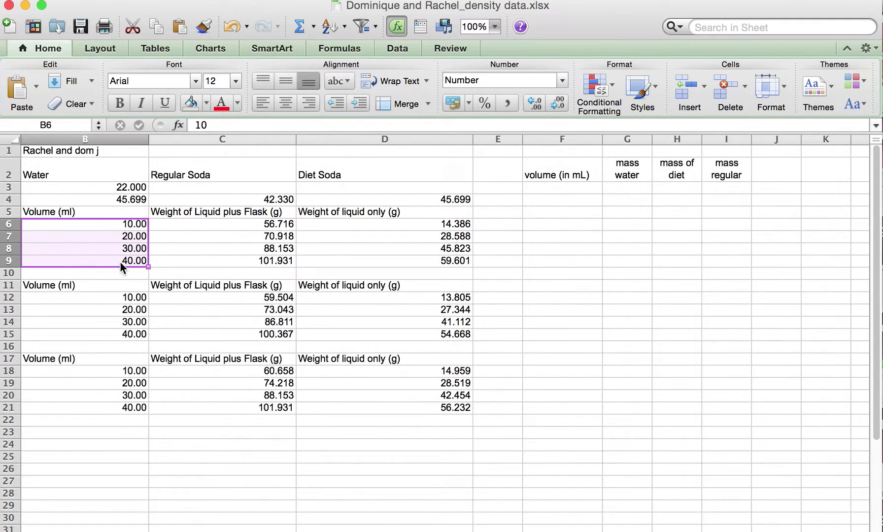
{"action": "left_click", "coordinate": [555, 188]}
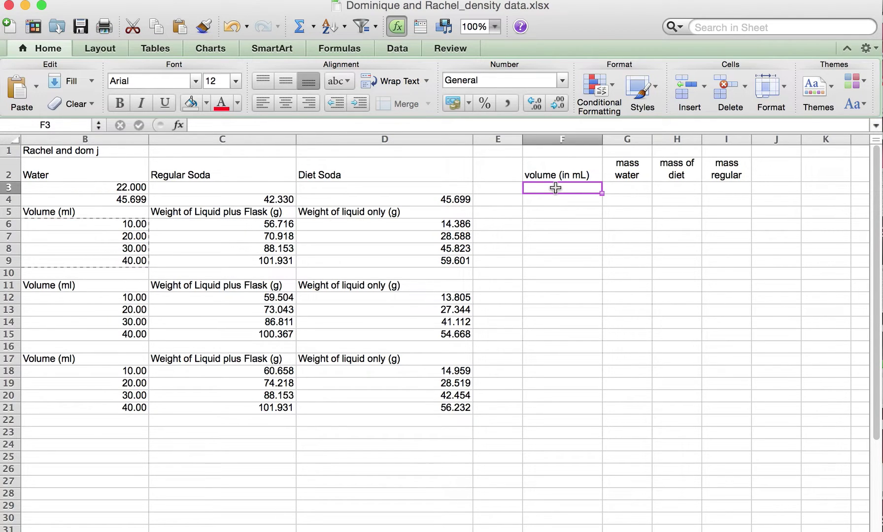
{"action": "type", "text": "√"}
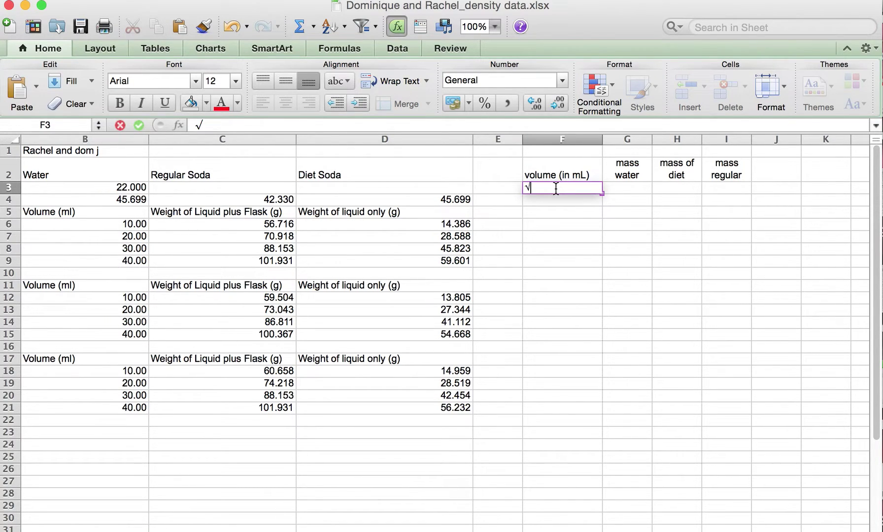
{"action": "type", "text": "10.00 20.00 30.00 40.00"}
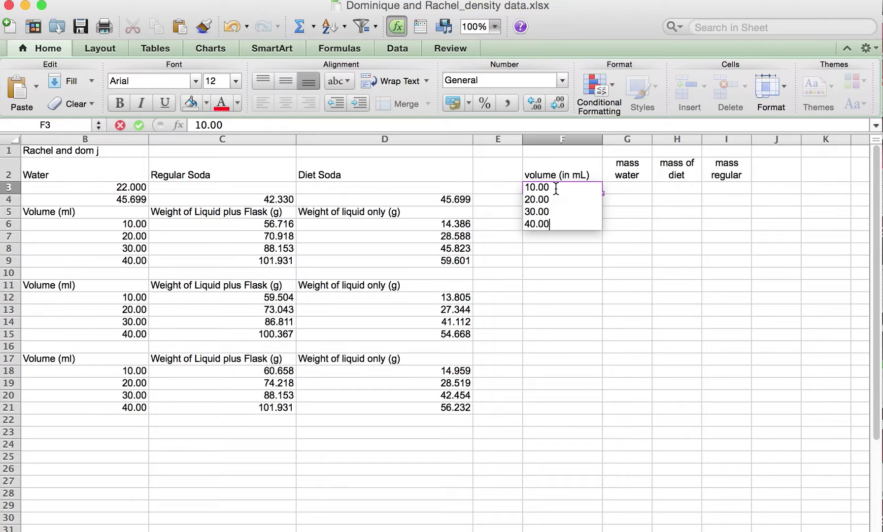
{"action": "left_click", "coordinate": [594, 289]}
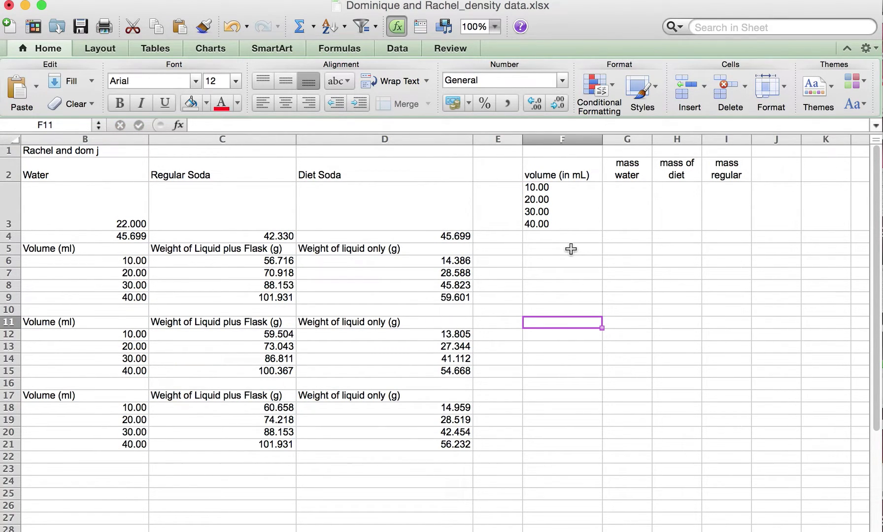
{"action": "key", "text": "super+z"}
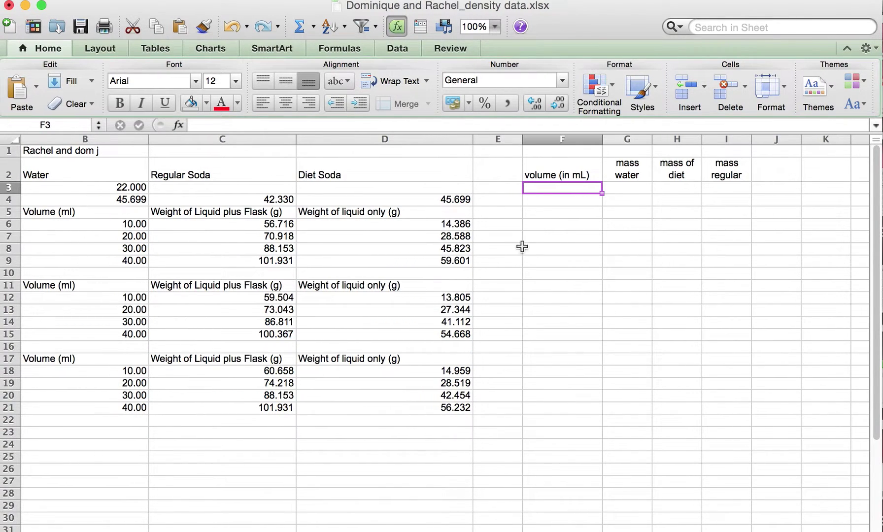
{"action": "left_click_drag", "start_coordinate": [94, 223], "coordinate": [96, 254]}
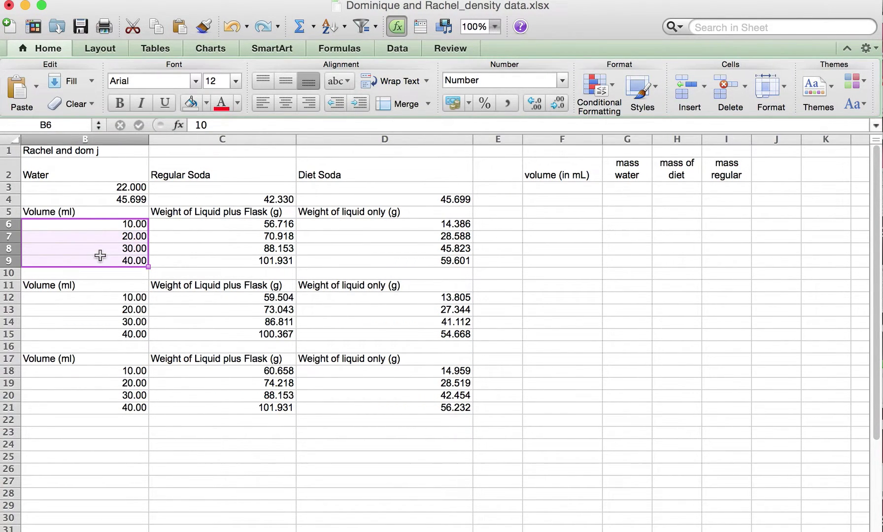
{"action": "key", "text": "super+c"}
{"action": "left_click", "coordinate": [584, 186]}
{"action": "key", "text": "super+v"}
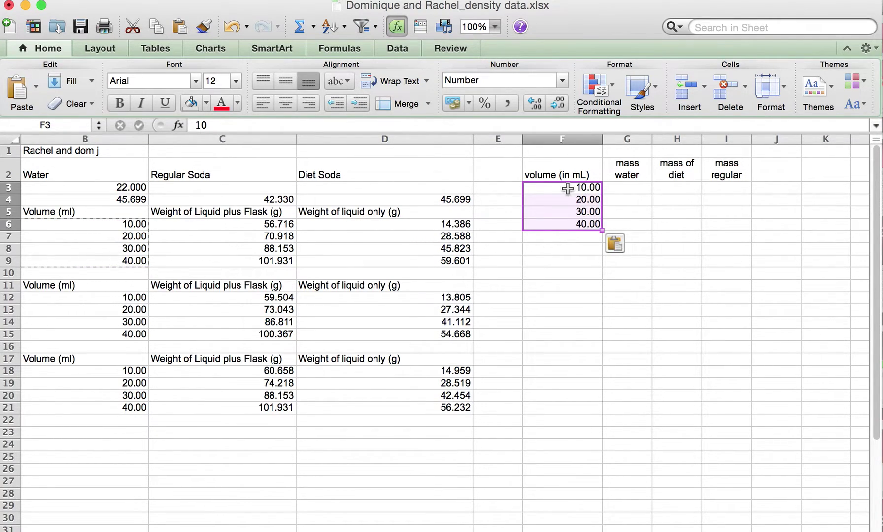
{"action": "left_click", "coordinate": [624, 189]}
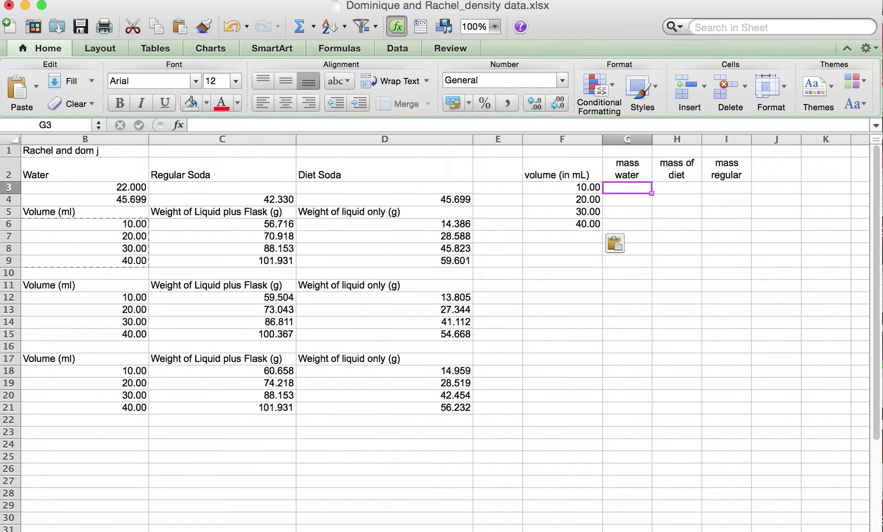
- Paste the water weights from D18:D21 as values into G3:G6 (14.959 to 56.232)
{"action": "scroll", "coordinate": [444, 321], "scroll_direction": "left", "scroll_amount": 1}
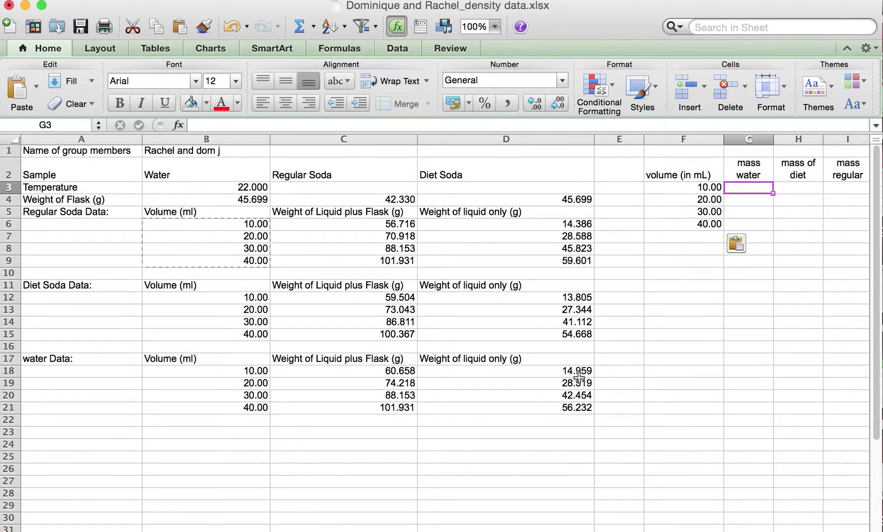
{"action": "left_click_drag", "start_coordinate": [556, 373], "coordinate": [556, 404]}
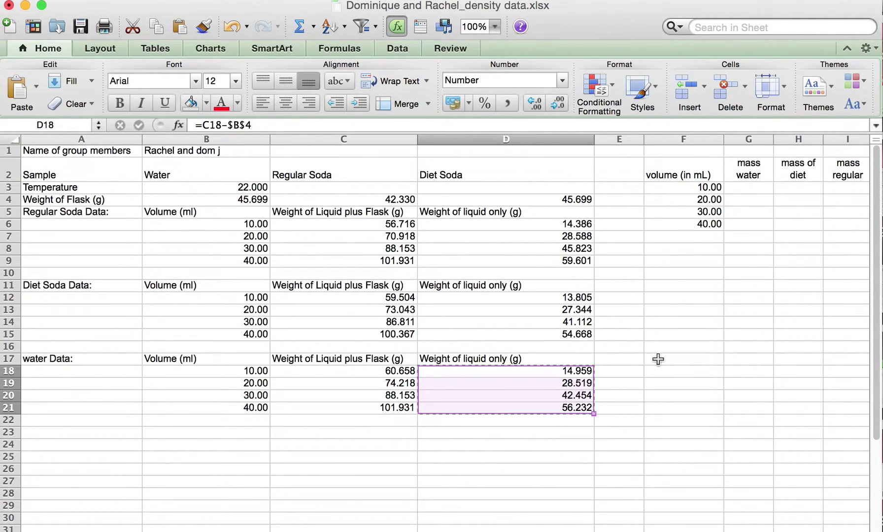
{"action": "left_click", "coordinate": [748, 189]}
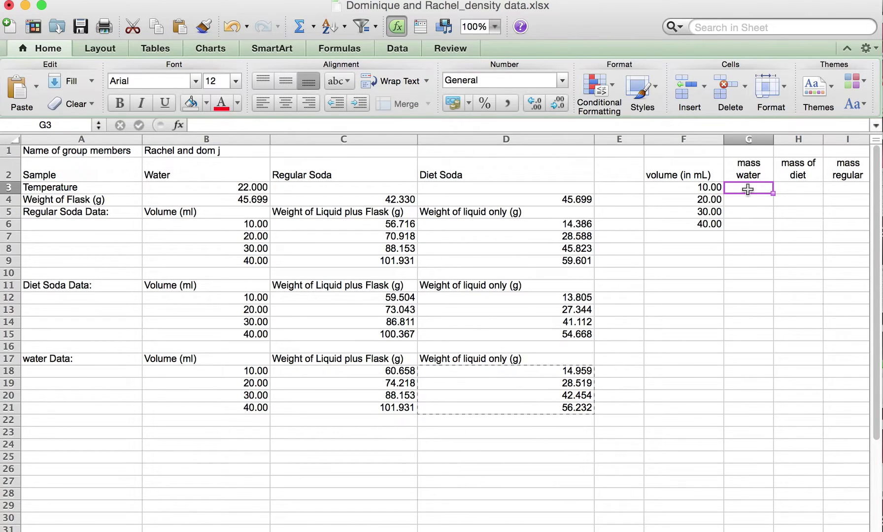
{"action": "right_click", "coordinate": [748, 189]}
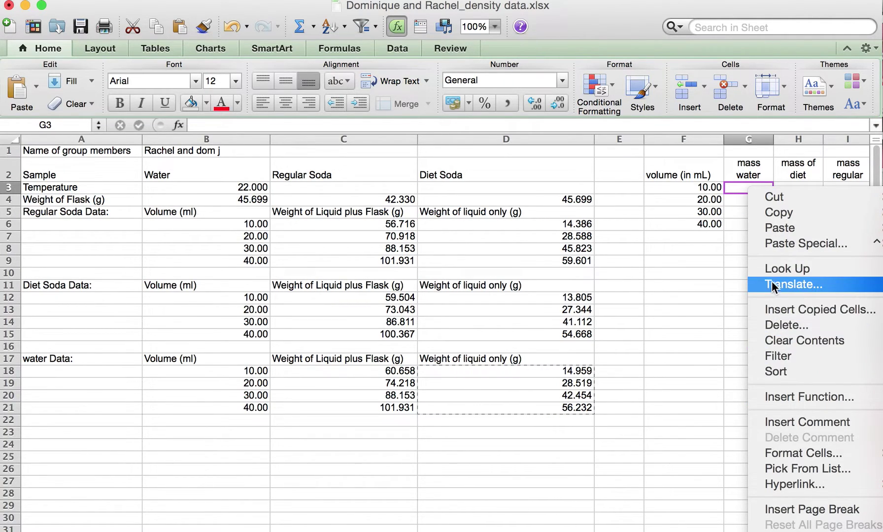
{"action": "left_click", "coordinate": [779, 245]}
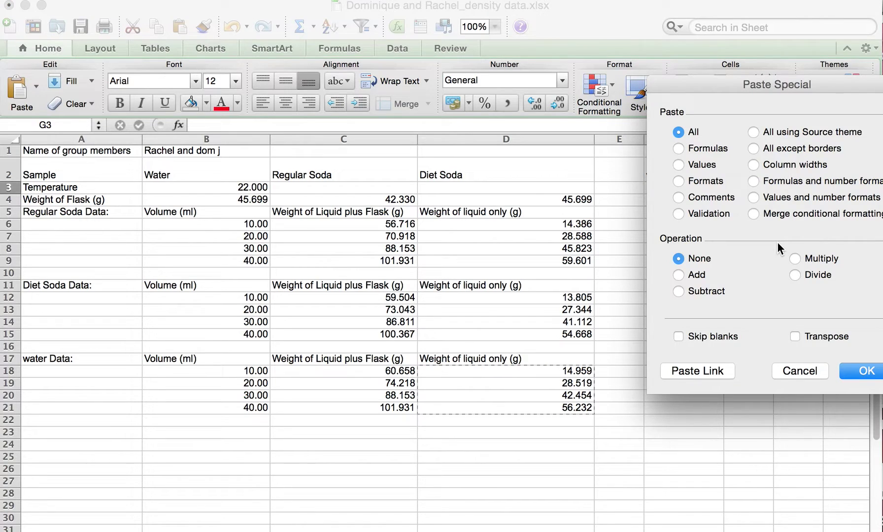
{"action": "left_click", "coordinate": [679, 165]}
{"action": "left_click", "coordinate": [864, 371]}
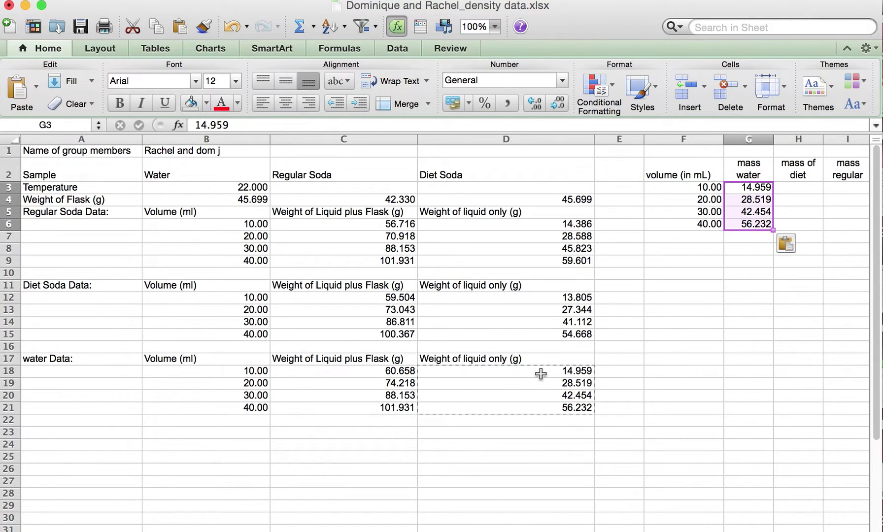
- Paste the diet soda weights from D12:D15 as values into H3:H6 (13.805 to 54.668)
{"action": "left_click_drag", "start_coordinate": [518, 298], "coordinate": [520, 329]}
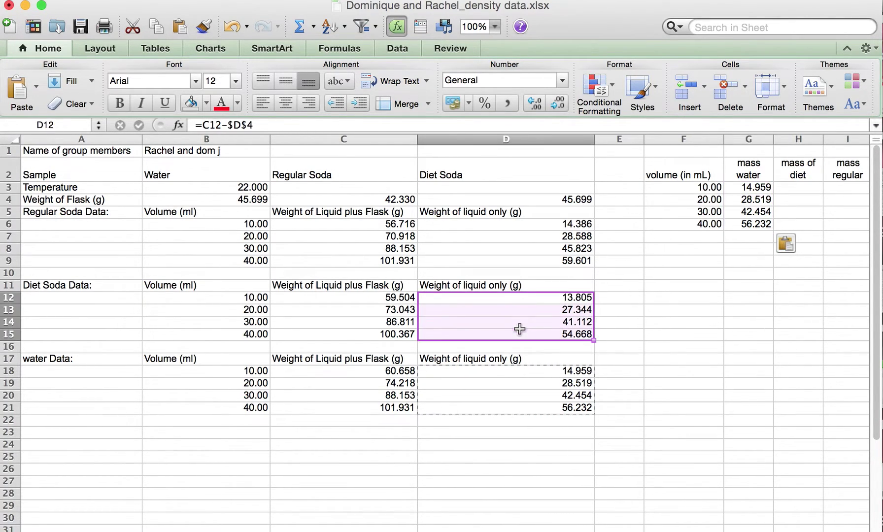
{"action": "key", "text": "super+c"}
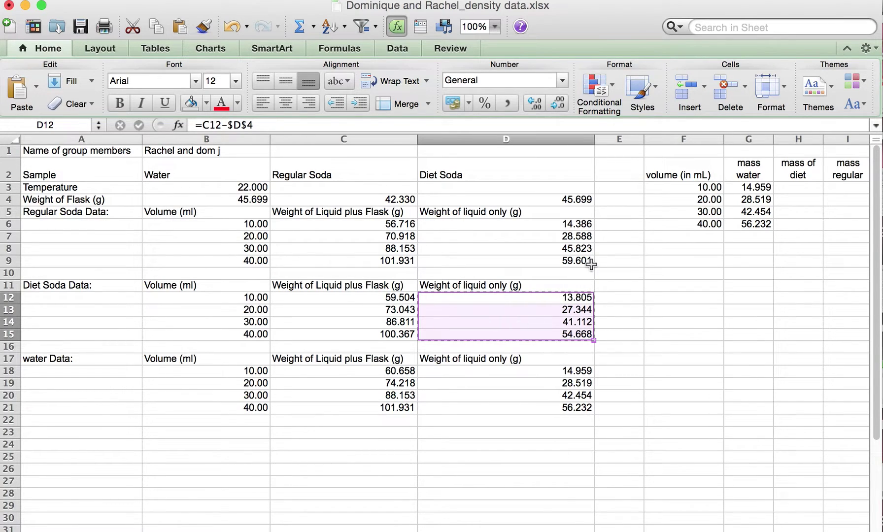
{"action": "left_click", "coordinate": [823, 187]}
{"action": "right_click", "coordinate": [800, 190]}
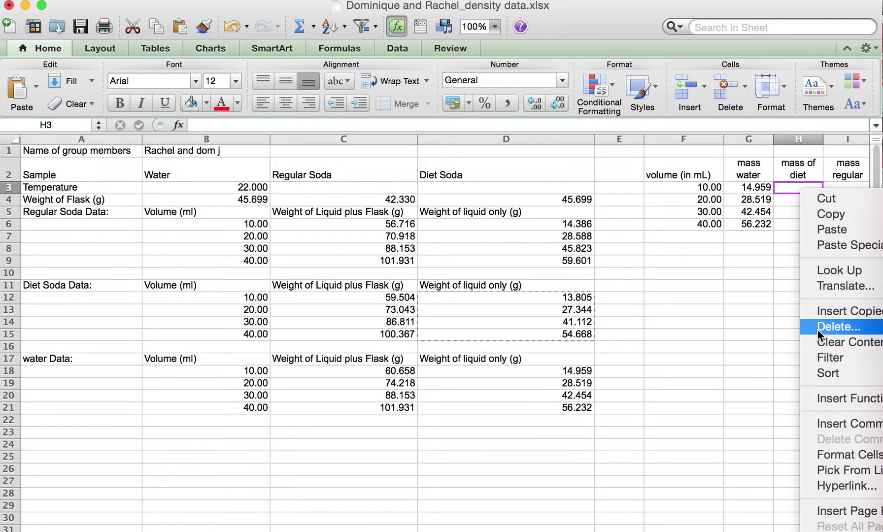
{"action": "left_click", "coordinate": [816, 245]}
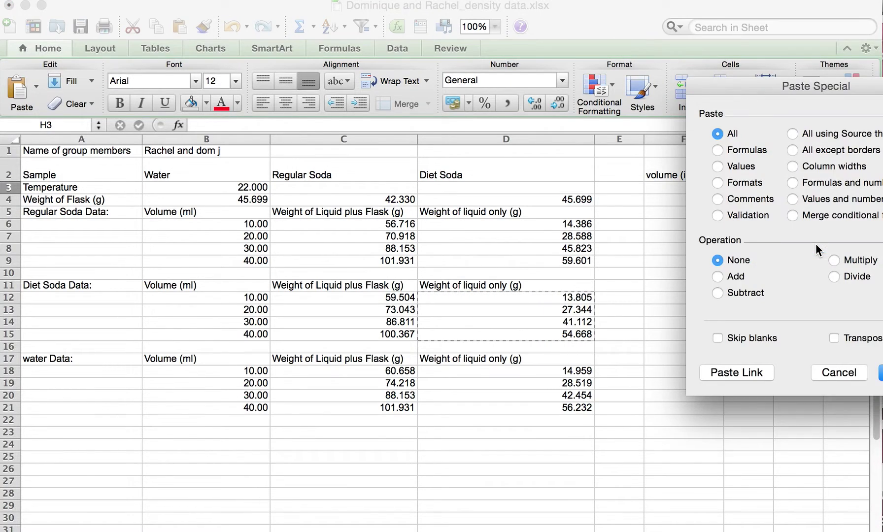
{"action": "left_click", "coordinate": [721, 166]}
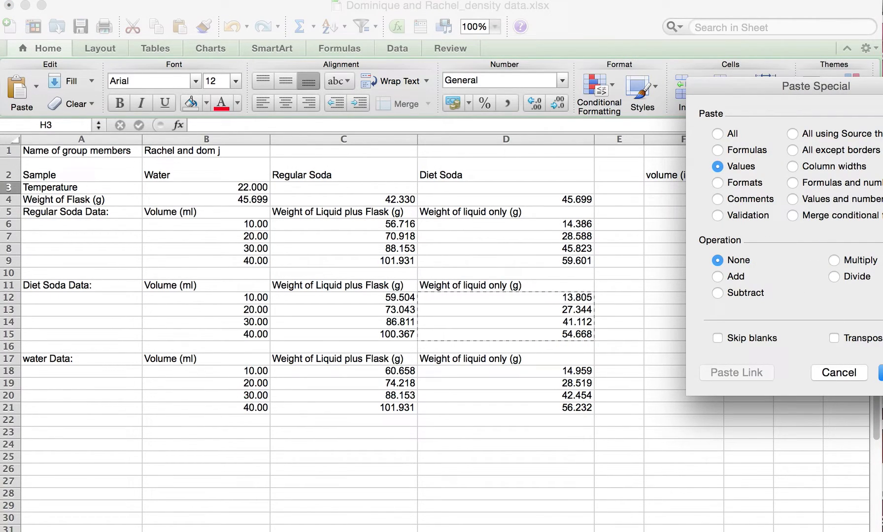
{"action": "left_click", "coordinate": [881, 373]}
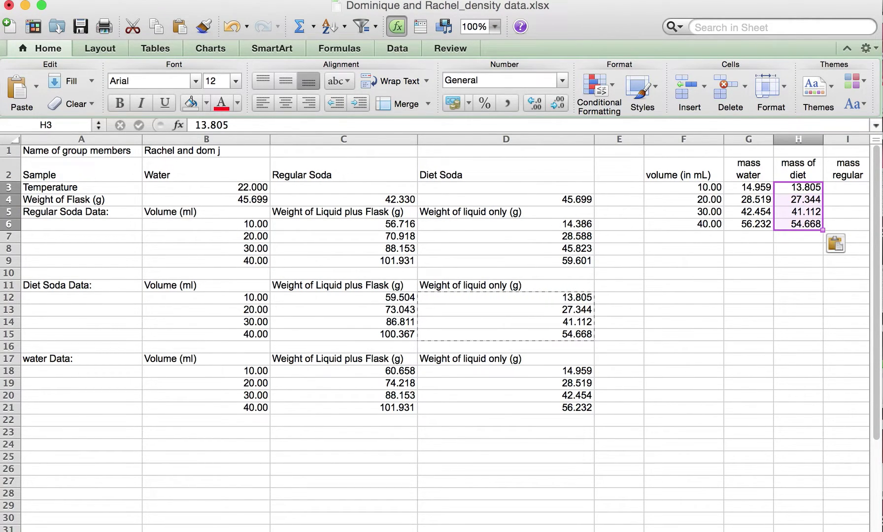
- Paste the regular soda weights from D6:D9 as values into I3:I6 (14.386 to 59.601)
{"action": "scroll", "coordinate": [443, 331], "scroll_direction": "right", "scroll_amount": 2}
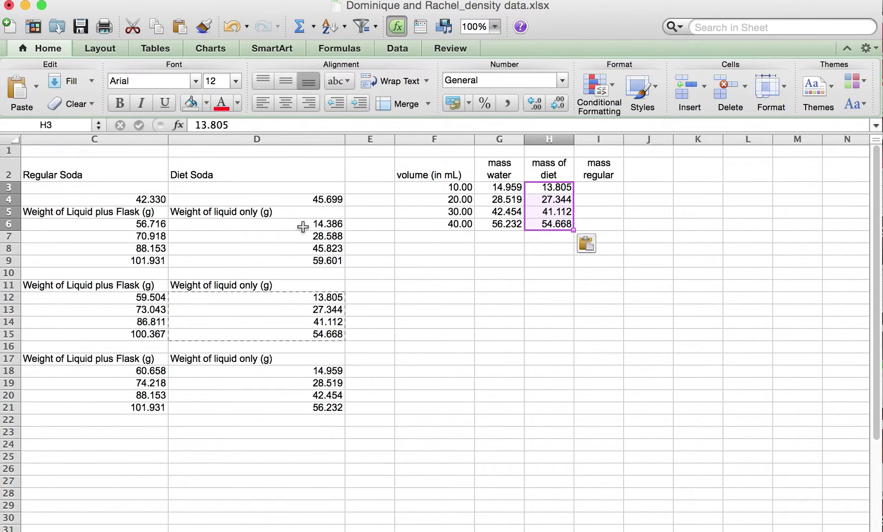
{"action": "left_click_drag", "start_coordinate": [301, 226], "coordinate": [304, 257]}
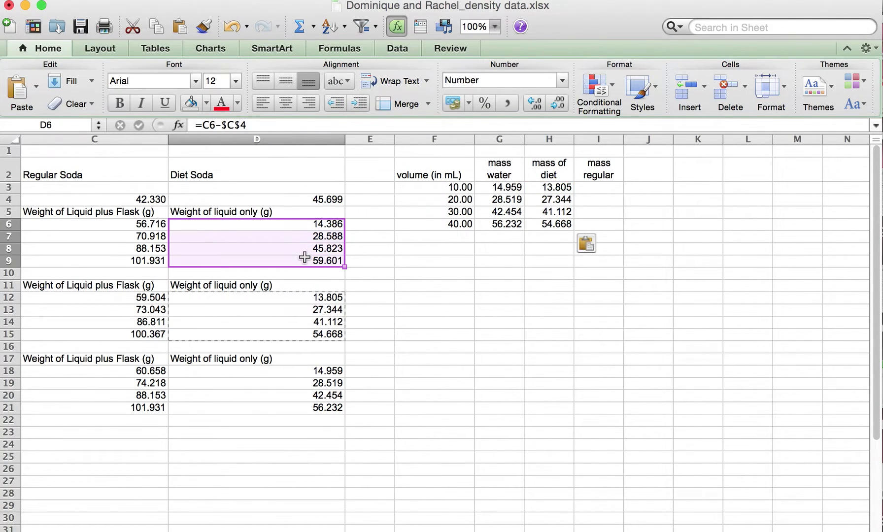
{"action": "key", "text": "super+c"}
{"action": "left_click", "coordinate": [600, 188]}
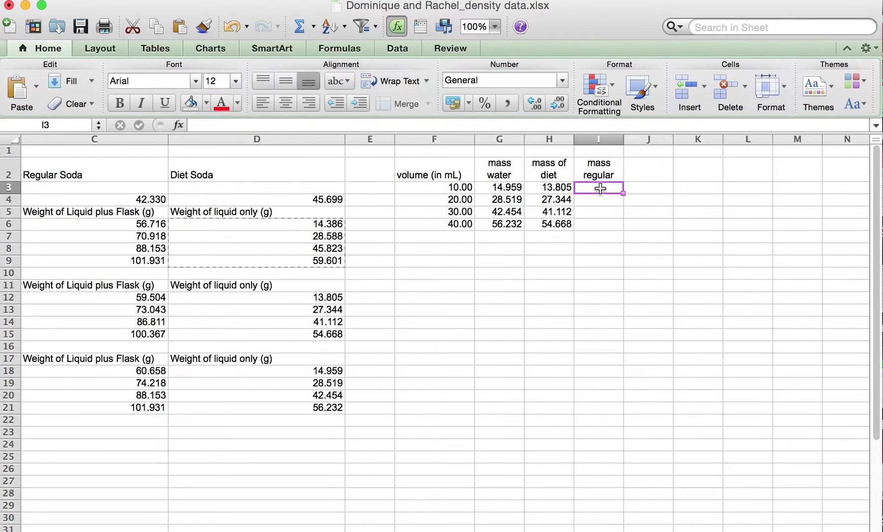
{"action": "right_click", "coordinate": [600, 188]}
{"action": "left_click", "coordinate": [613, 244]}
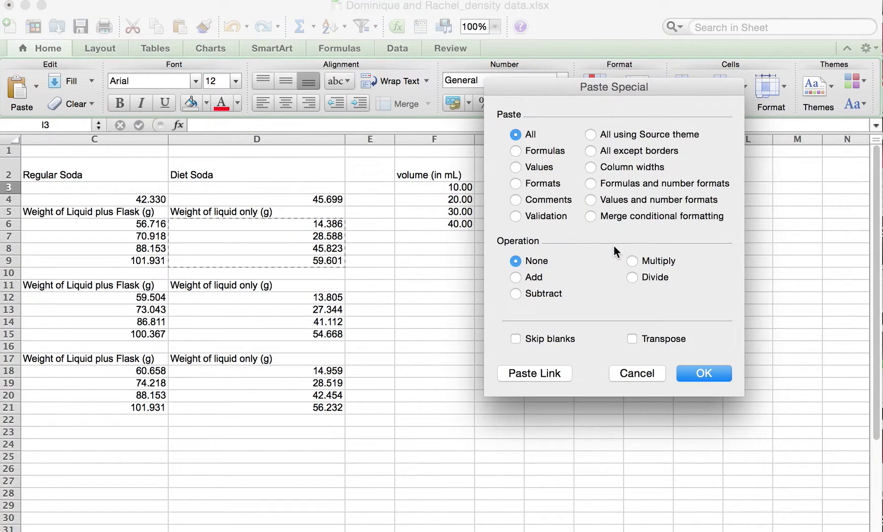
{"action": "left_click", "coordinate": [518, 167]}
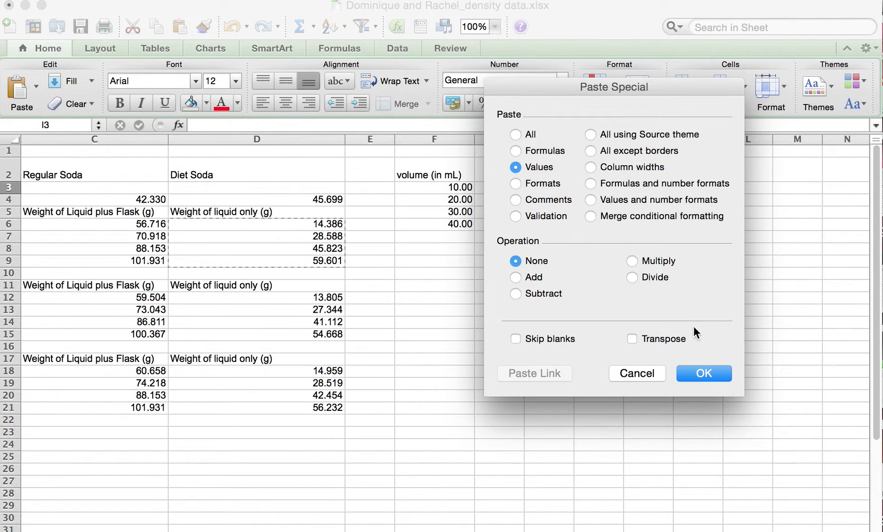
{"action": "left_click", "coordinate": [700, 377]}
{"action": "left_click", "coordinate": [692, 371]}
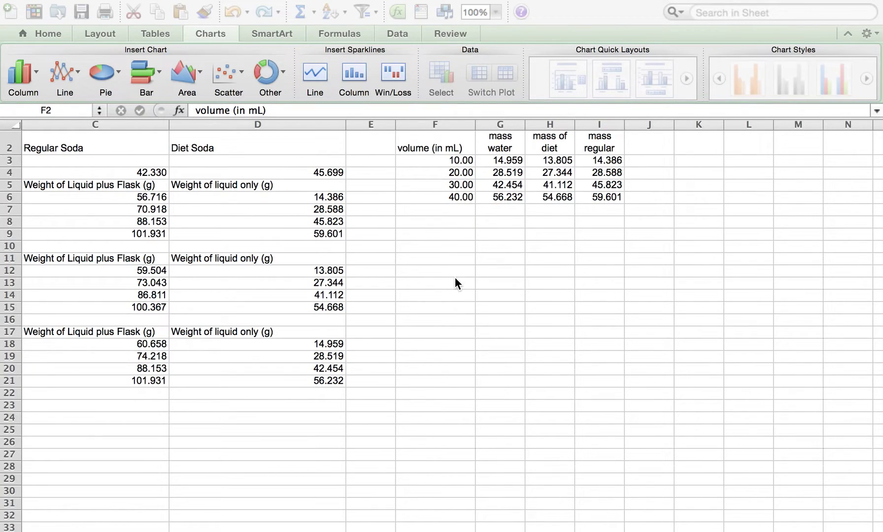
- Insert a marked scatter chart of mass water versus volume below the table
{"action": "left_click", "coordinate": [415, 145]}
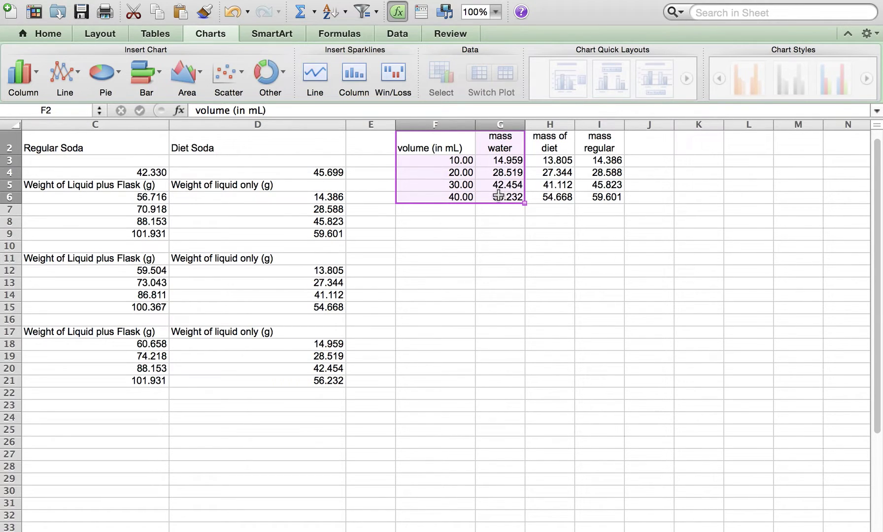
{"action": "left_click", "coordinate": [228, 81]}
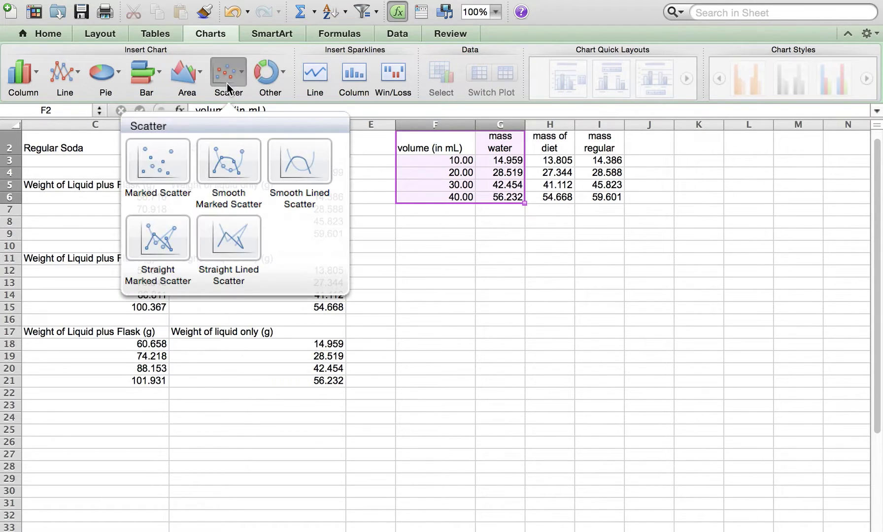
{"action": "left_click", "coordinate": [157, 241]}
{"action": "left_click_drag", "start_coordinate": [393, 278], "coordinate": [455, 268]}
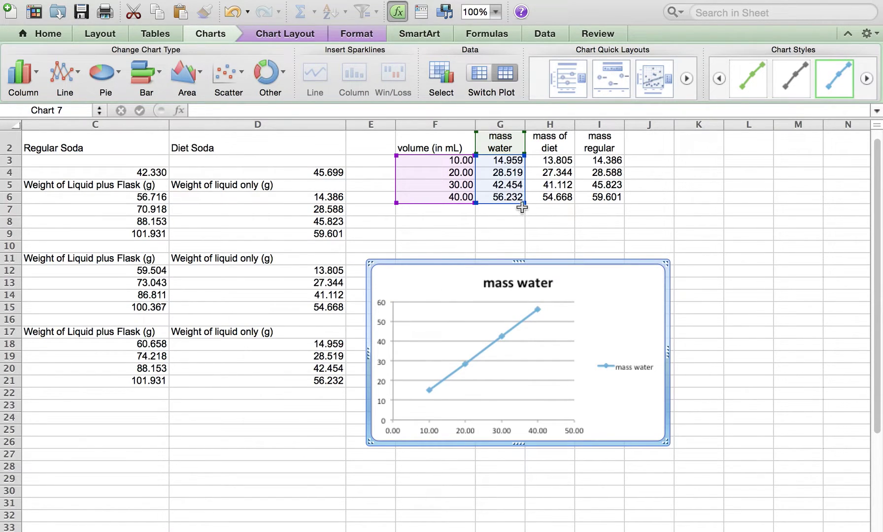
- Extend the chart data to mass of diet and mass regular, and enlarge the chart
{"action": "left_click_drag", "start_coordinate": [536, 206], "coordinate": [628, 209]}
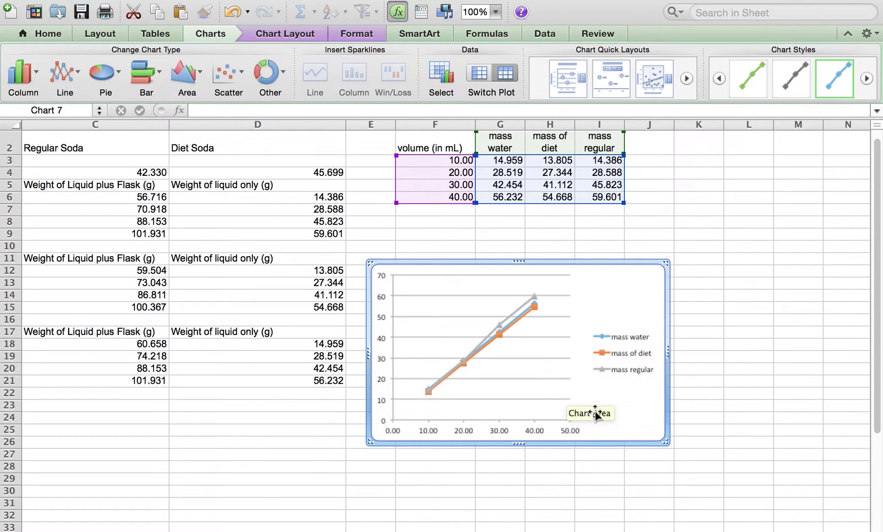
{"action": "left_click_drag", "start_coordinate": [670, 442], "coordinate": [663, 442]}
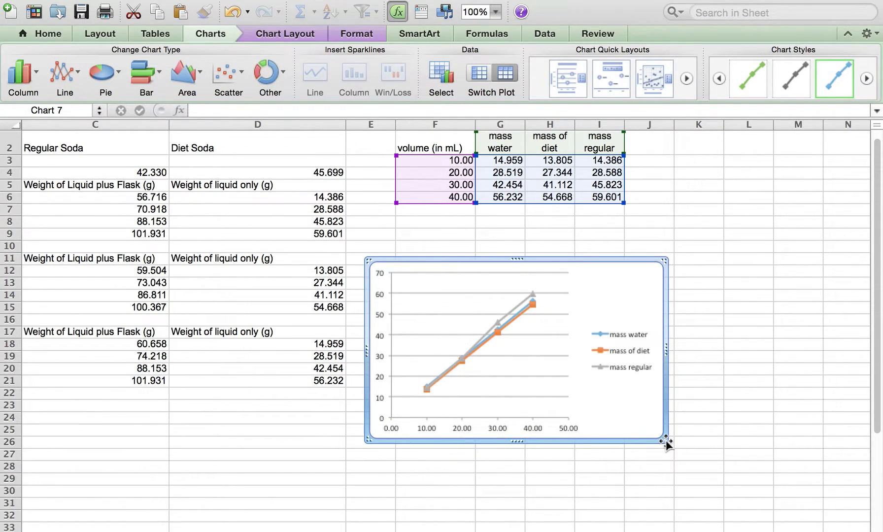
{"action": "left_click_drag", "start_coordinate": [666, 443], "coordinate": [728, 495]}
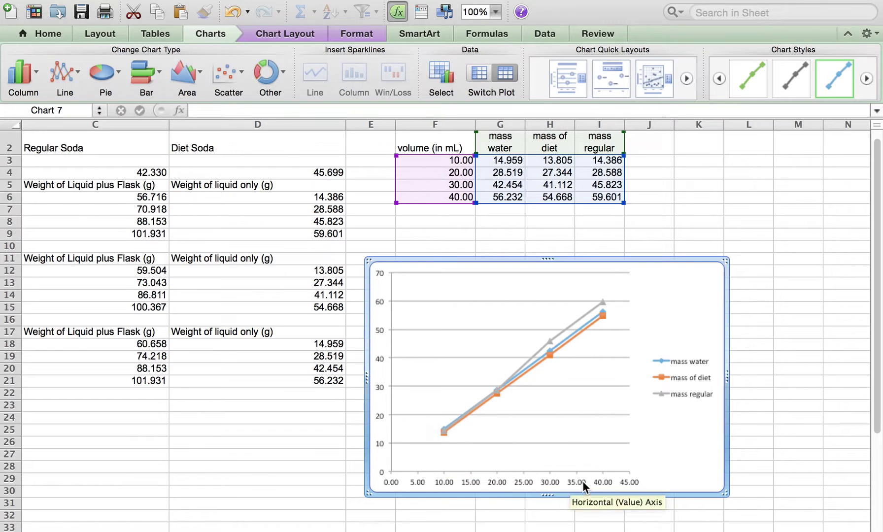
{"action": "left_click", "coordinate": [550, 340]}
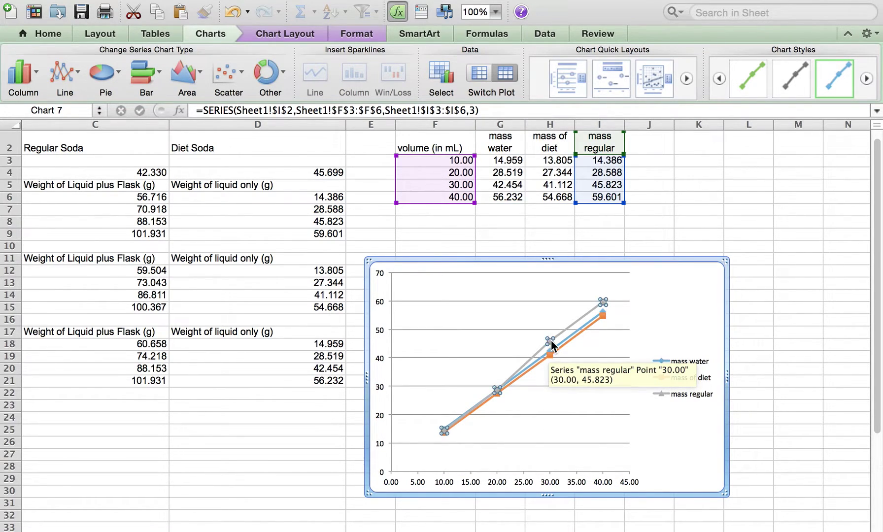
{"action": "left_click", "coordinate": [551, 341]}
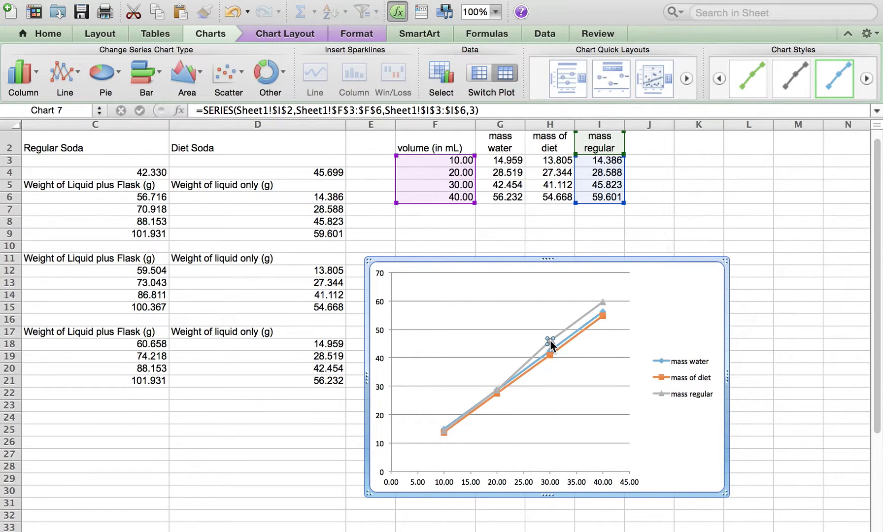
- Add a linear trendline to mass regular showing y = 1.5288x - 1.1205 and R² = 0.99816 at top right
{"action": "left_click", "coordinate": [570, 368]}
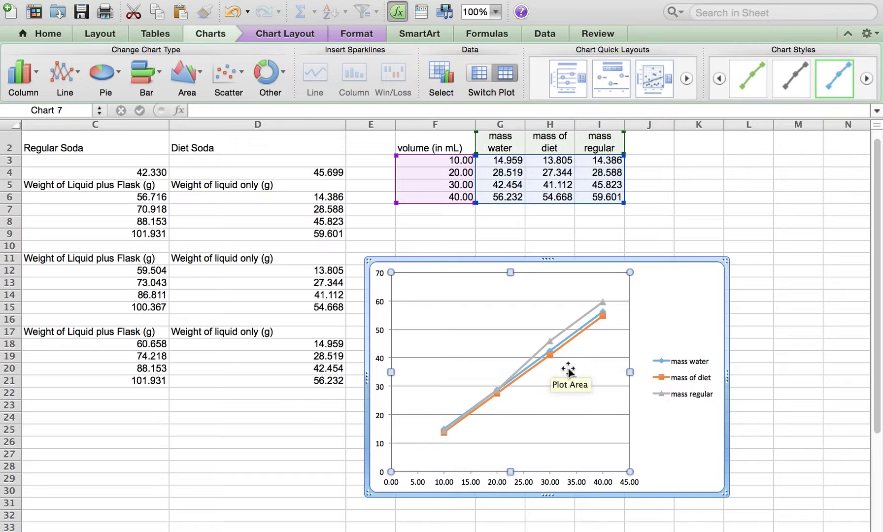
{"action": "left_click", "coordinate": [550, 341]}
{"action": "left_click", "coordinate": [550, 341]}
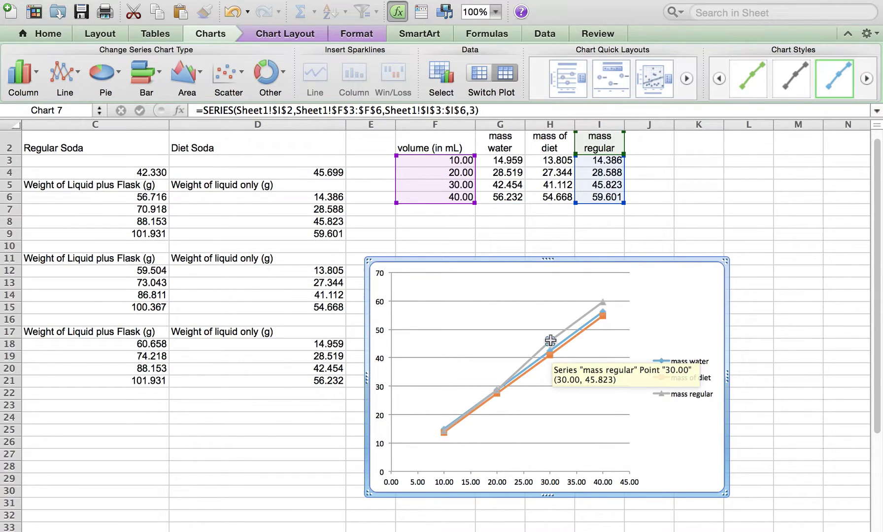
{"action": "right_click", "coordinate": [550, 341]}
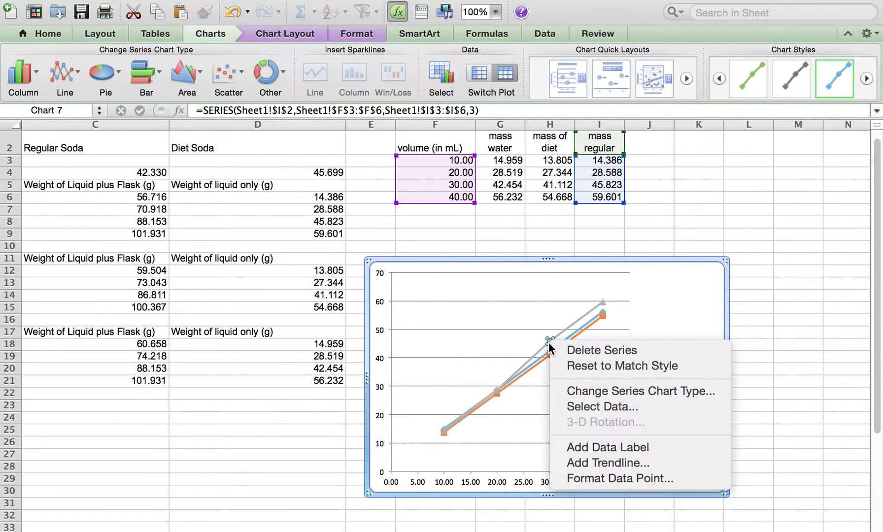
{"action": "left_click", "coordinate": [583, 465]}
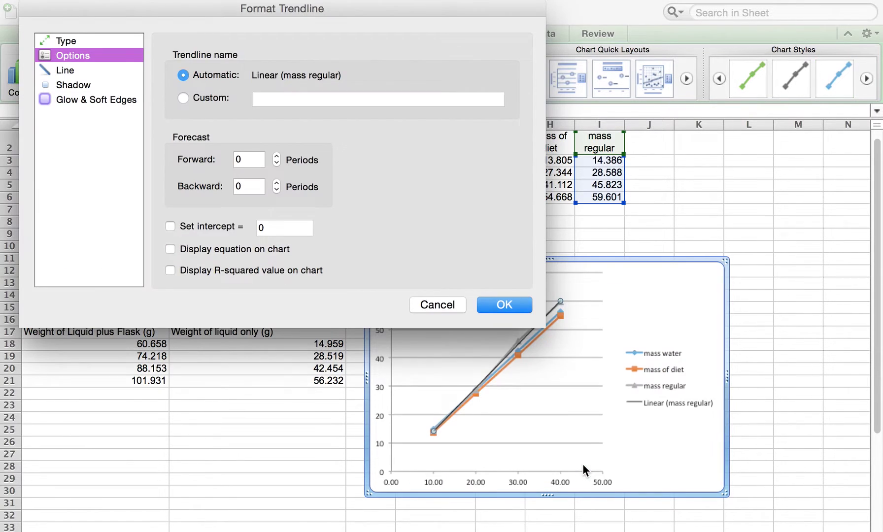
{"action": "left_click", "coordinate": [74, 41]}
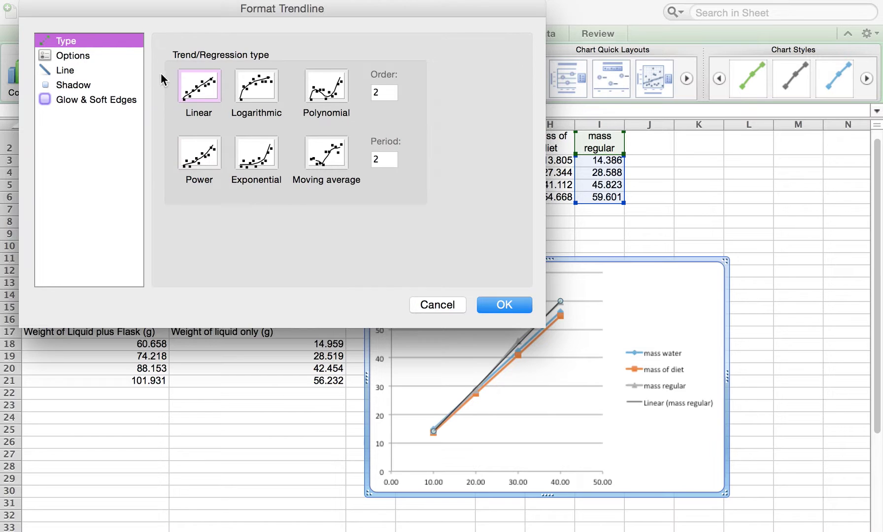
{"action": "left_click", "coordinate": [94, 59]}
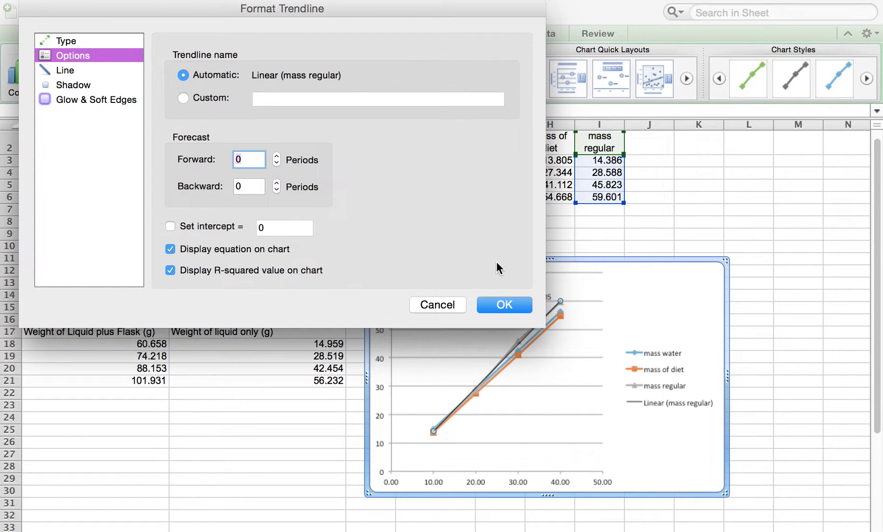
{"action": "left_click", "coordinate": [510, 306]}
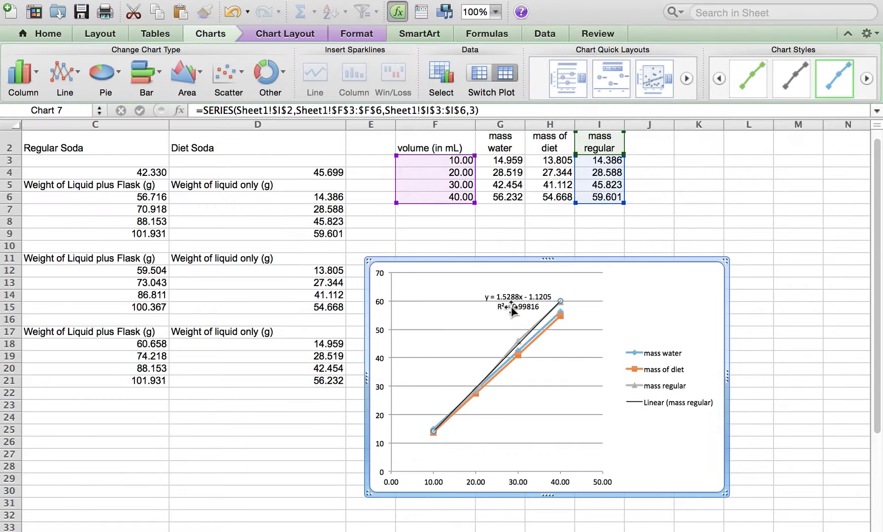
{"action": "left_click_drag", "start_coordinate": [519, 304], "coordinate": [622, 283]}
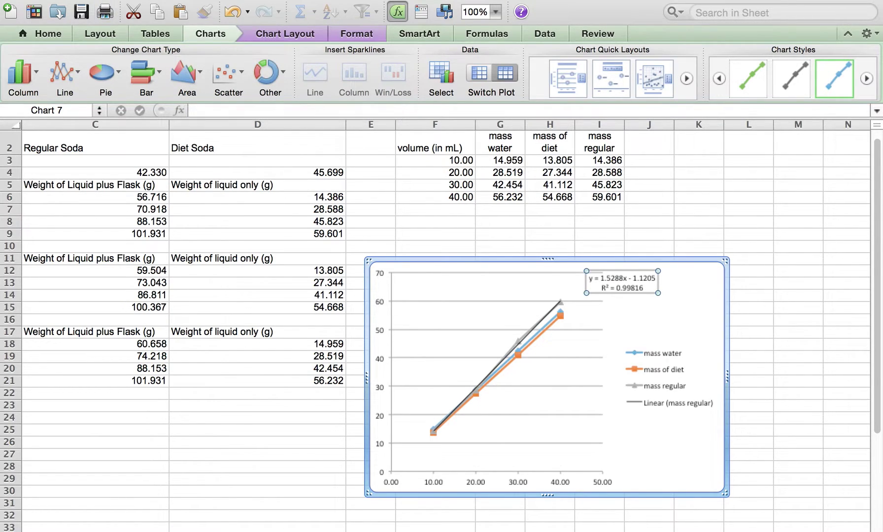
{"action": "left_click", "coordinate": [111, 1]}
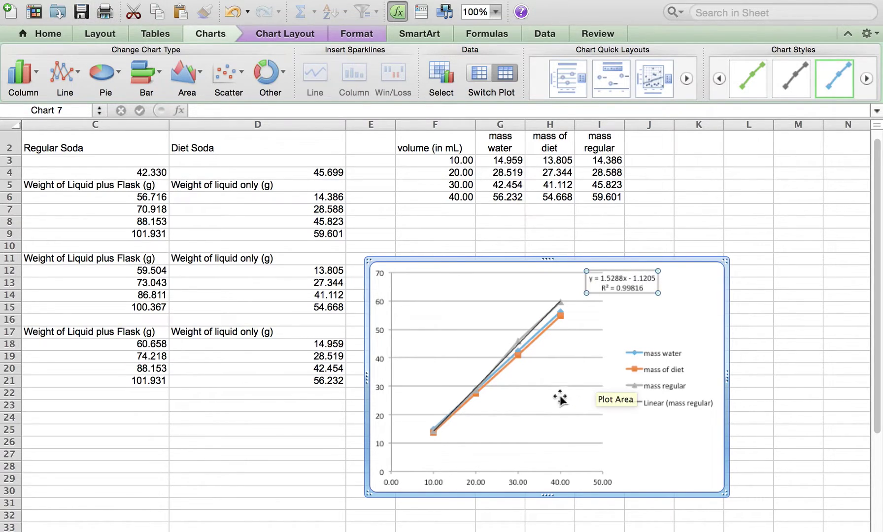
- Add a mass of diet trendline (y = 1.3636x + 0.143, R² = 0.99999), label placed below the legend
{"action": "left_click", "coordinate": [563, 321]}
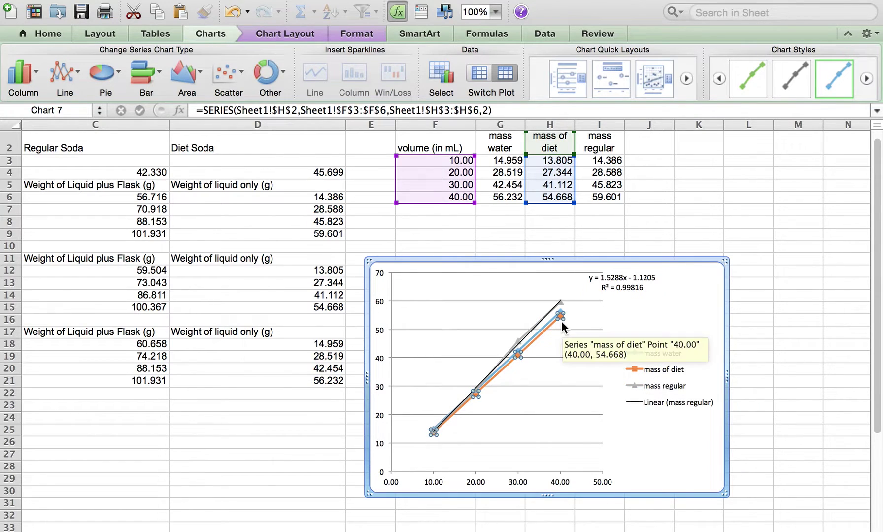
{"action": "right_click", "coordinate": [524, 355]}
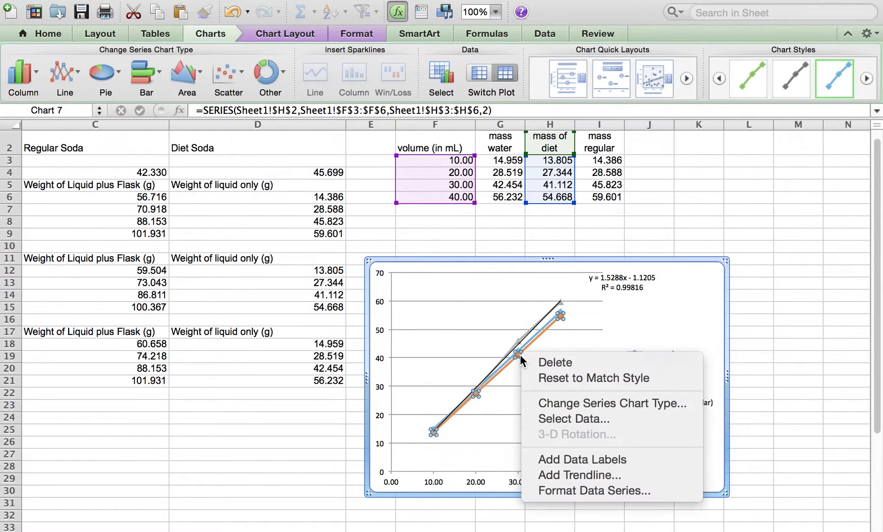
{"action": "left_click", "coordinate": [571, 479]}
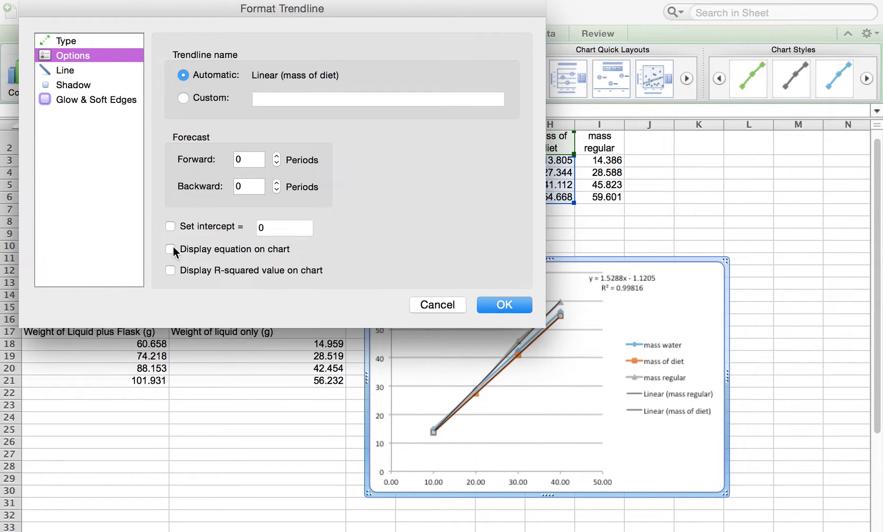
{"action": "left_click", "coordinate": [504, 304]}
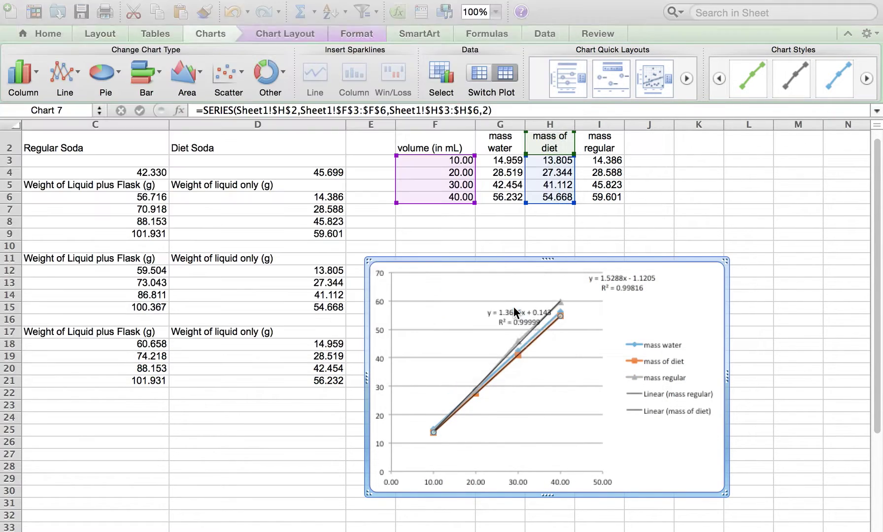
{"action": "left_click_drag", "start_coordinate": [522, 314], "coordinate": [658, 445]}
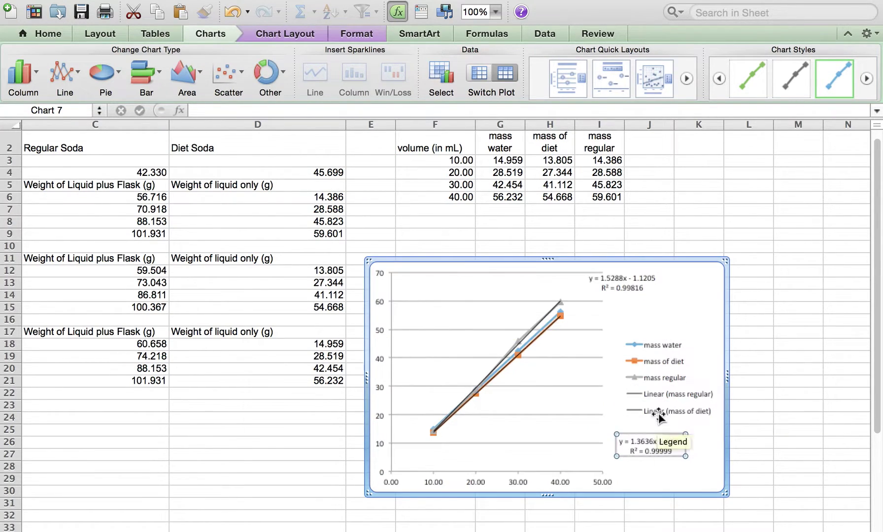
- Delete the Linear (mass of diet) and Linear (mass regular) legend entries
{"action": "left_click", "coordinate": [659, 413]}
{"action": "left_click", "coordinate": [657, 418]}
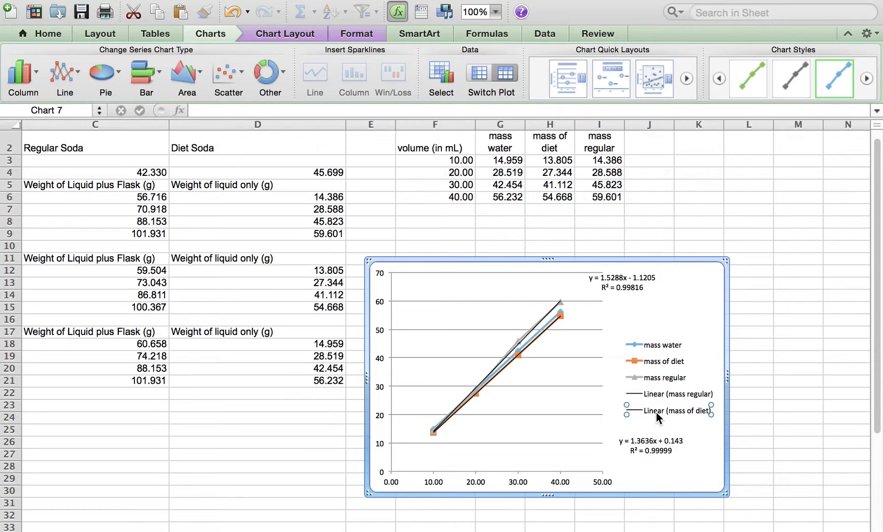
{"action": "key", "text": "Delete"}
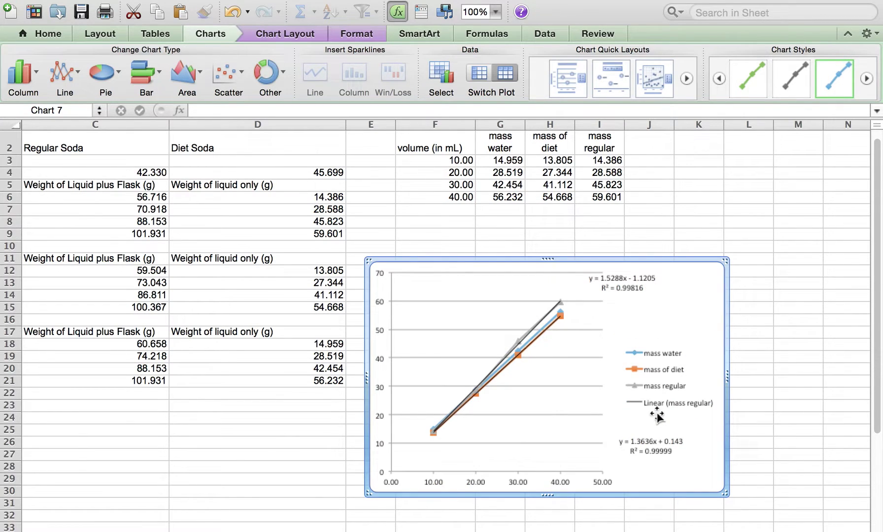
{"action": "left_click", "coordinate": [659, 404]}
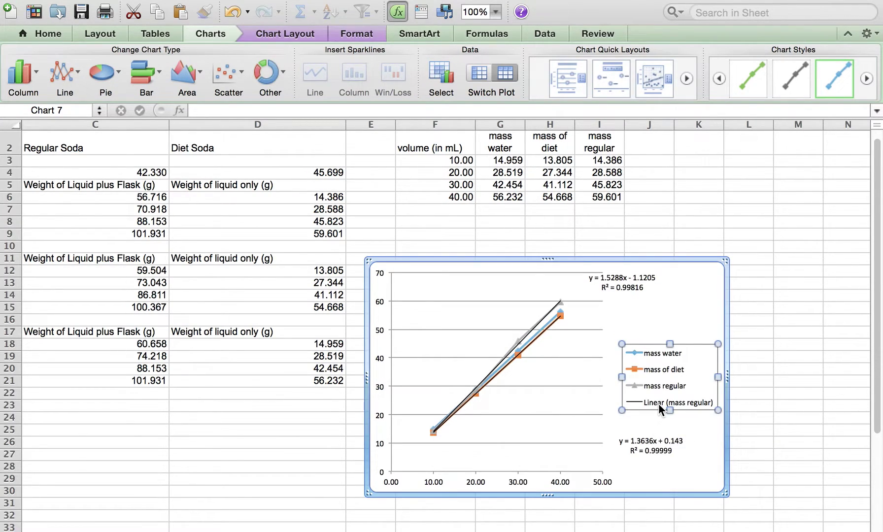
{"action": "left_click", "coordinate": [658, 403]}
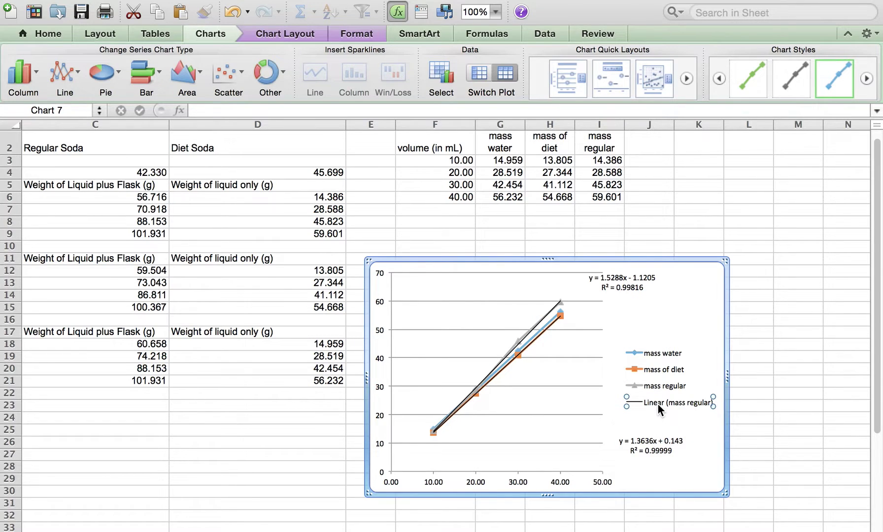
{"action": "key", "text": "Delete"}
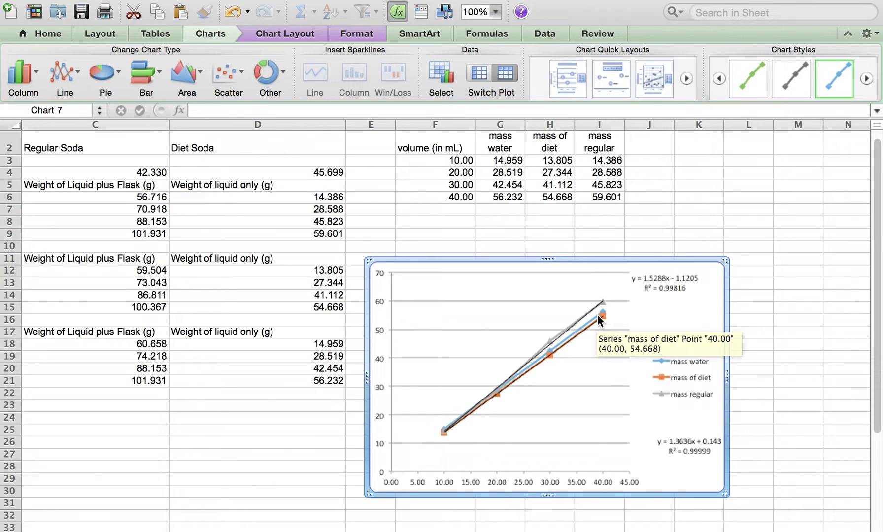
- Add a mass water trendline showing y = 1.3775x + 1.1025 and R² = 0.99997, label moved left
{"action": "left_click", "coordinate": [598, 316]}
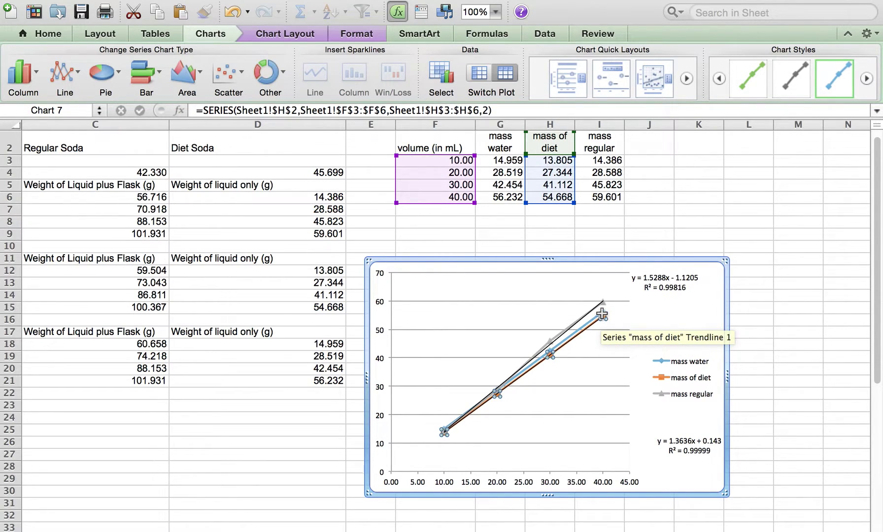
{"action": "left_click", "coordinate": [602, 314]}
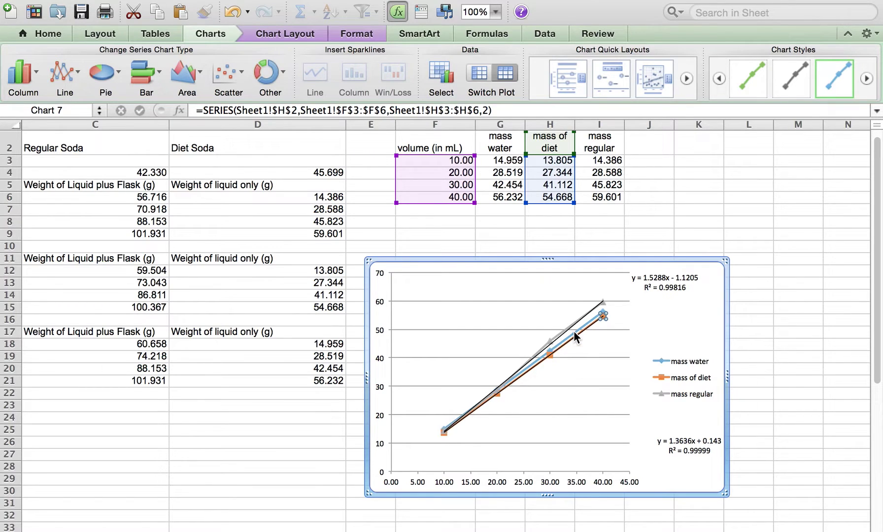
{"action": "left_click", "coordinate": [550, 351]}
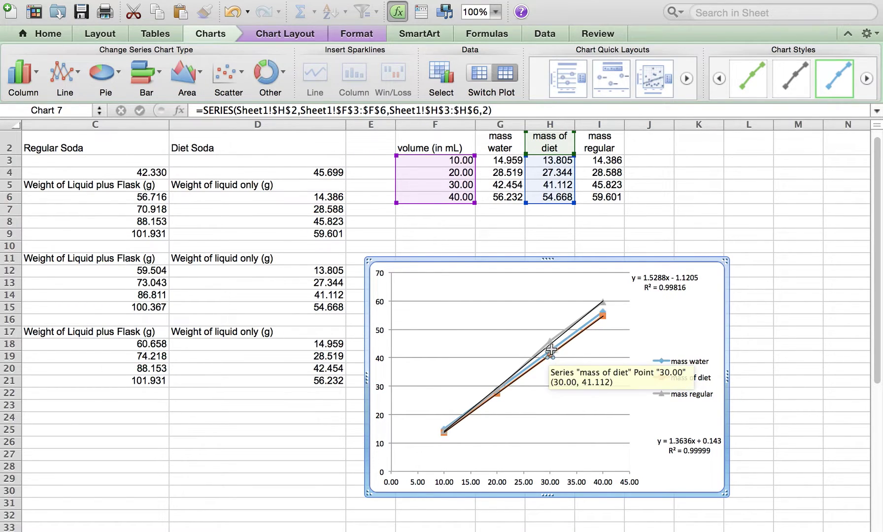
{"action": "left_click", "coordinate": [592, 318]}
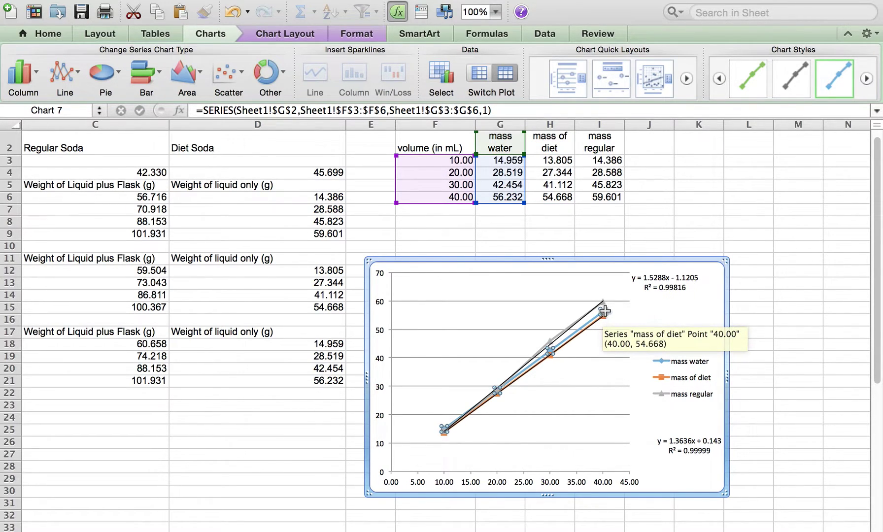
{"action": "right_click", "coordinate": [604, 311]}
{"action": "left_click", "coordinate": [634, 431]}
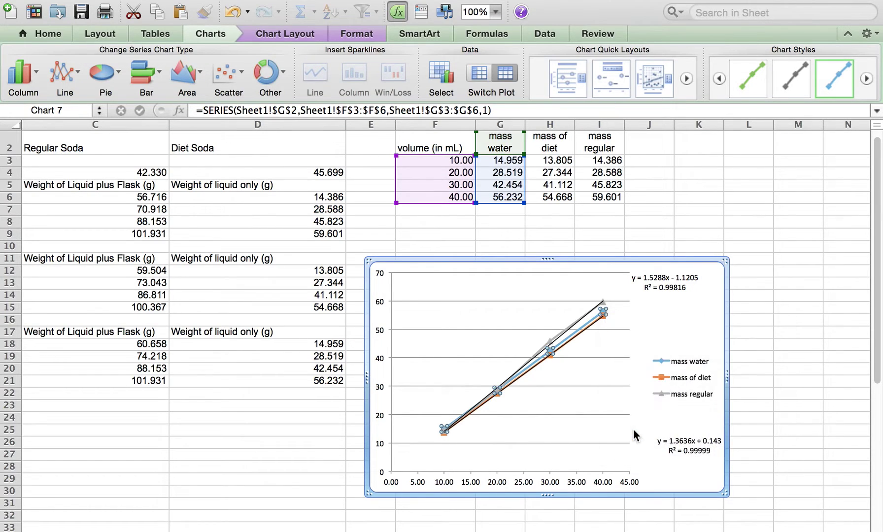
{"action": "left_click", "coordinate": [72, 72]}
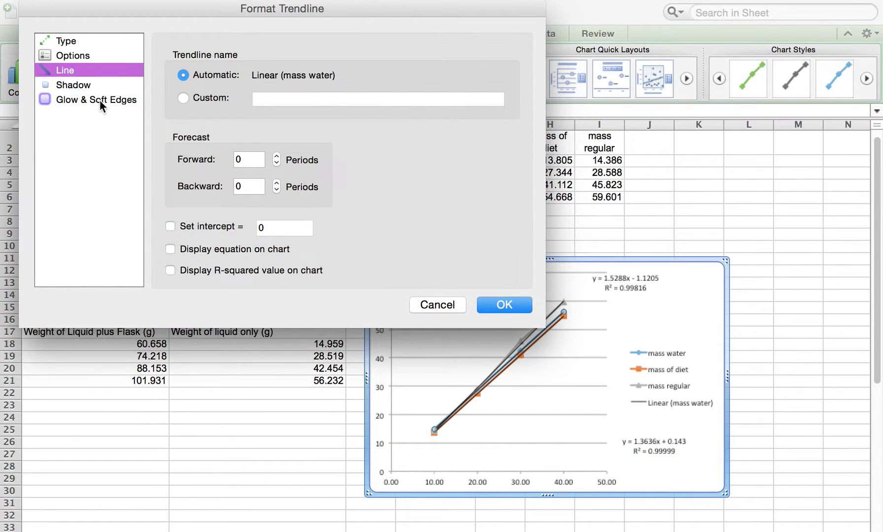
{"action": "left_click", "coordinate": [67, 56]}
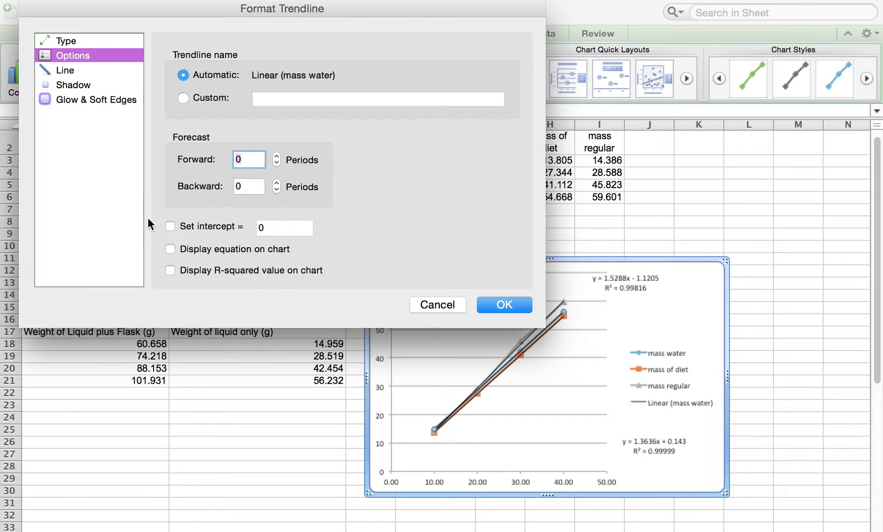
{"action": "left_click", "coordinate": [171, 249]}
{"action": "left_click", "coordinate": [171, 271]}
{"action": "left_click", "coordinate": [505, 305]}
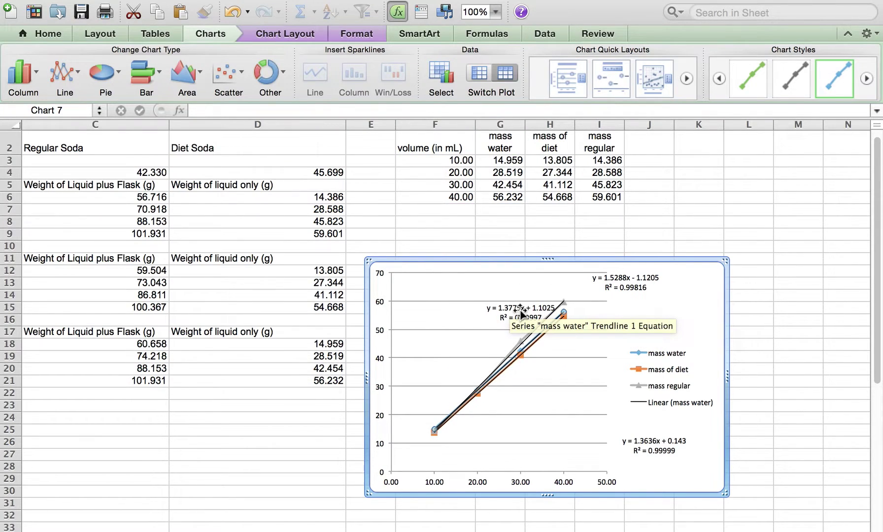
{"action": "left_click_drag", "start_coordinate": [521, 314], "coordinate": [429, 319]}
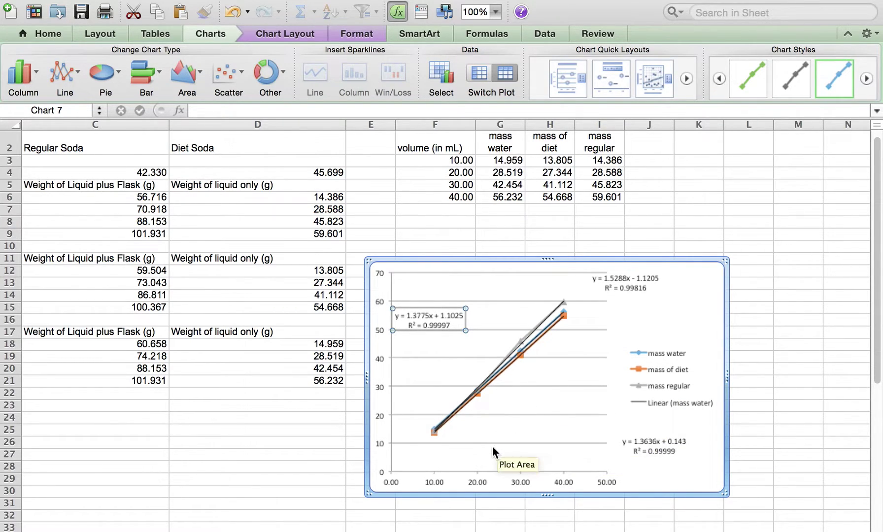
- In Format Axis, set the vertical axis minimum to 10 and leave the maximum at 70
{"action": "left_click", "coordinate": [392, 429]}
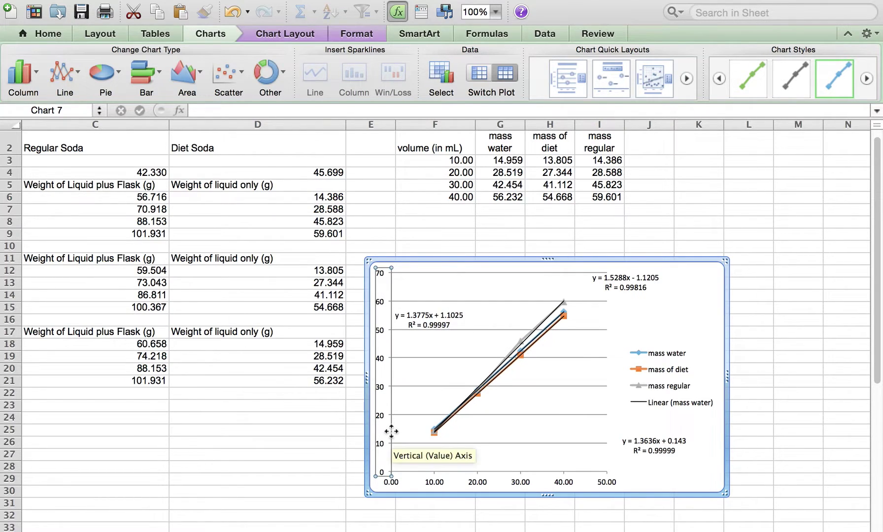
{"action": "right_click", "coordinate": [392, 432]}
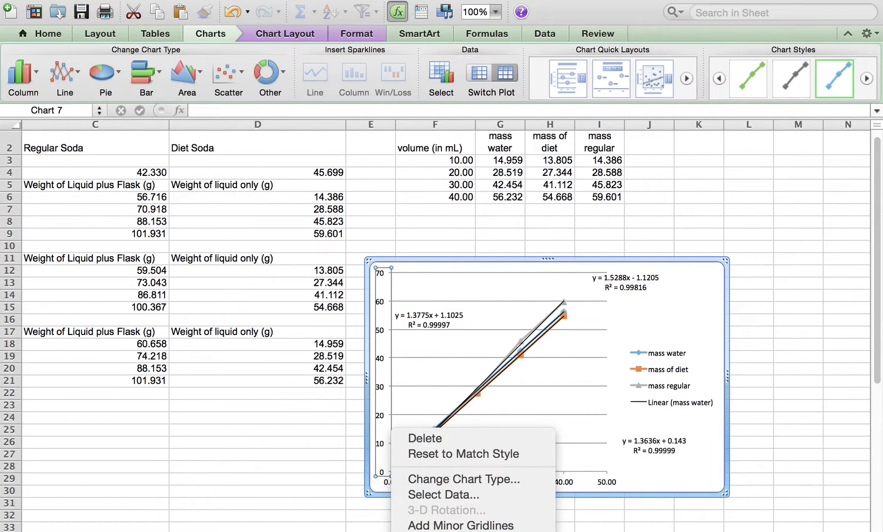
{"action": "left_click", "coordinate": [880, 315]}
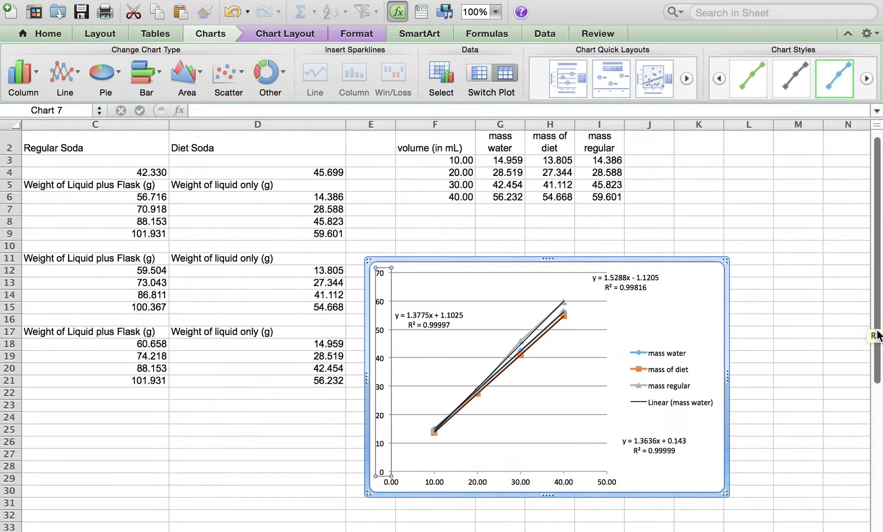
{"action": "left_click_drag", "start_coordinate": [878, 327], "coordinate": [877, 359]}
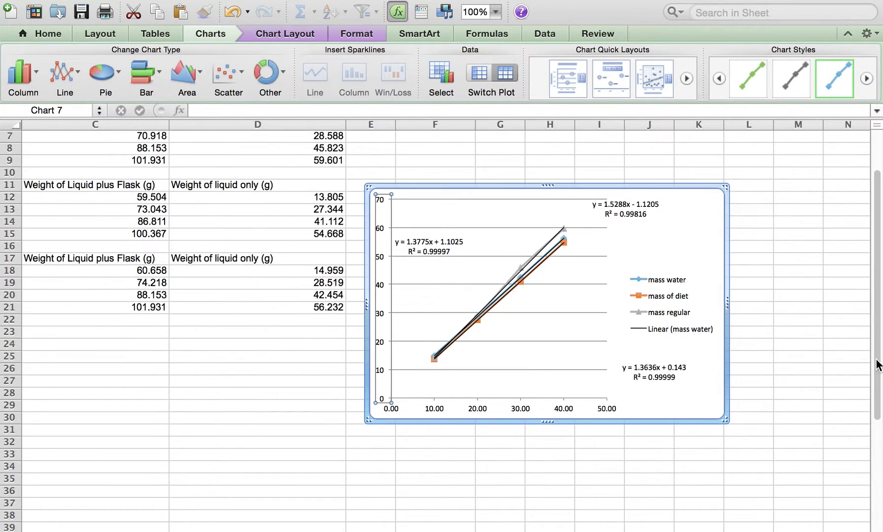
{"action": "right_click", "coordinate": [390, 292]}
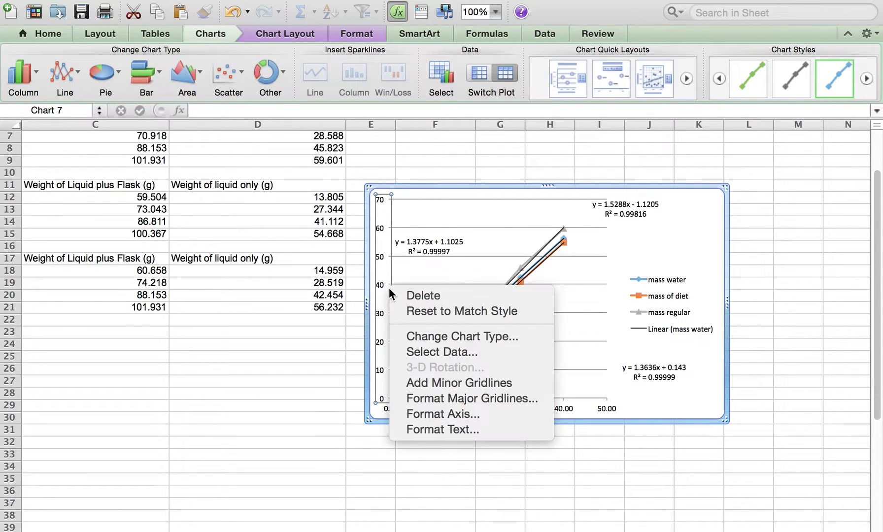
{"action": "left_click", "coordinate": [421, 414]}
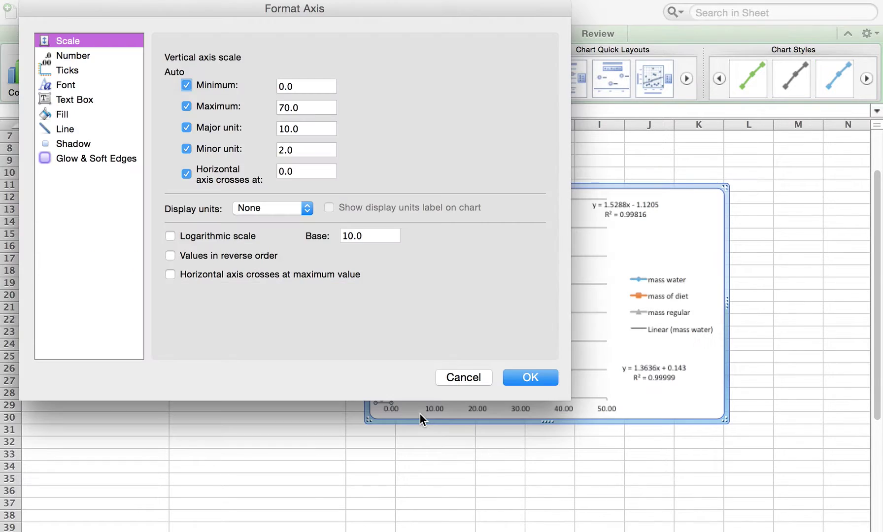
{"action": "left_click_drag", "start_coordinate": [300, 86], "coordinate": [275, 88]}
{"action": "type", "text": "1"}
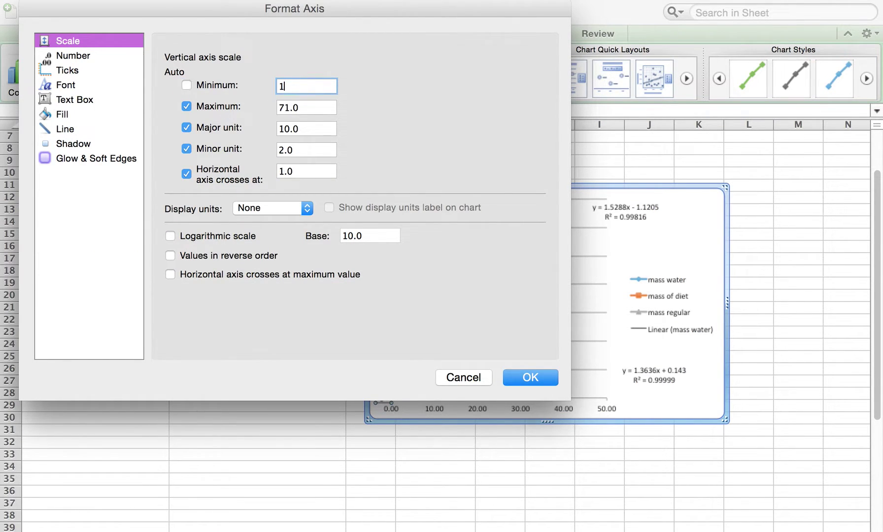
{"action": "type", "text": "0"}
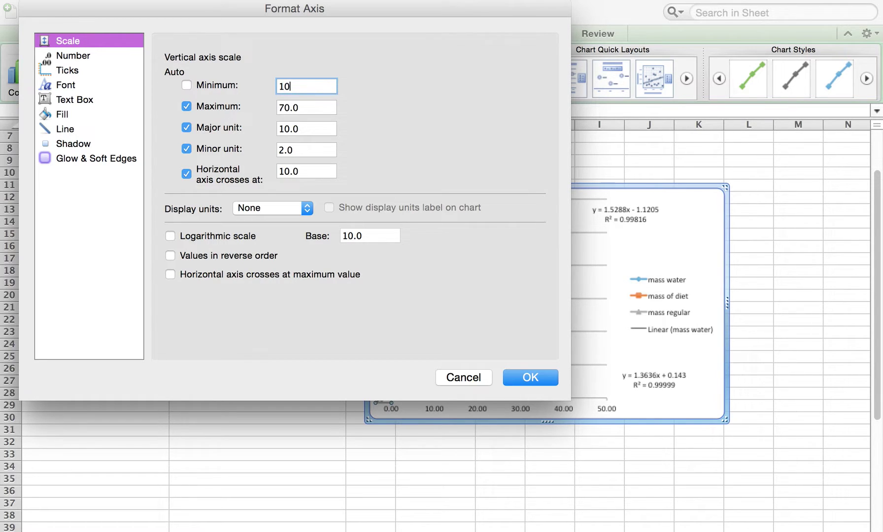
{"action": "left_click", "coordinate": [288, 107]}
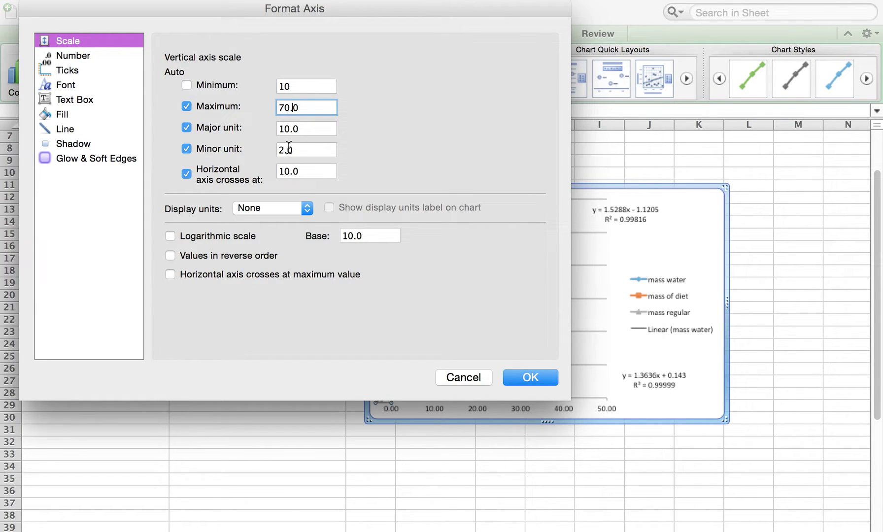
- Apply the vertical 10–70 scale, then set the horizontal axis minimum 10 and maximum 40
{"action": "left_click", "coordinate": [529, 378]}
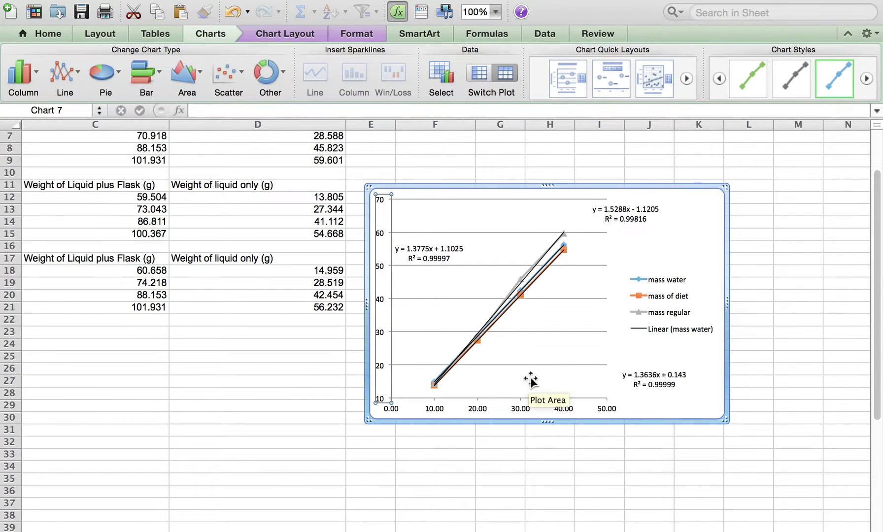
{"action": "left_click", "coordinate": [505, 403]}
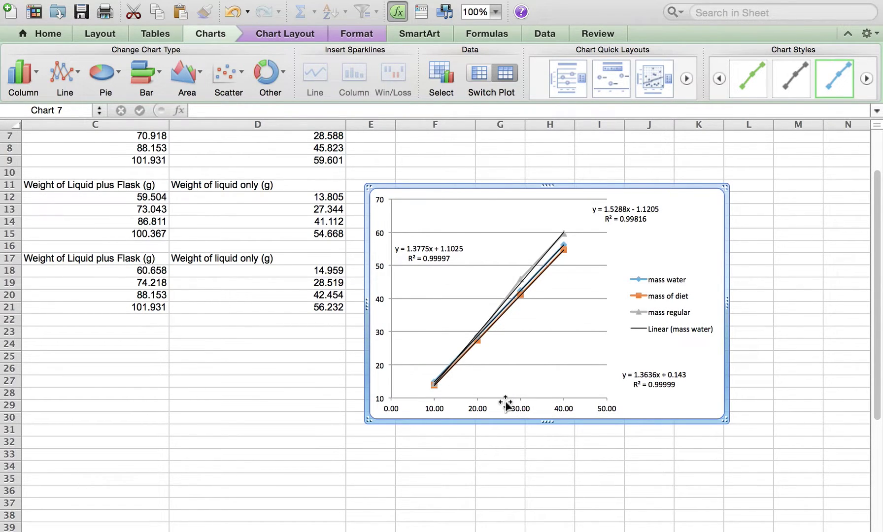
{"action": "right_click", "coordinate": [498, 402]}
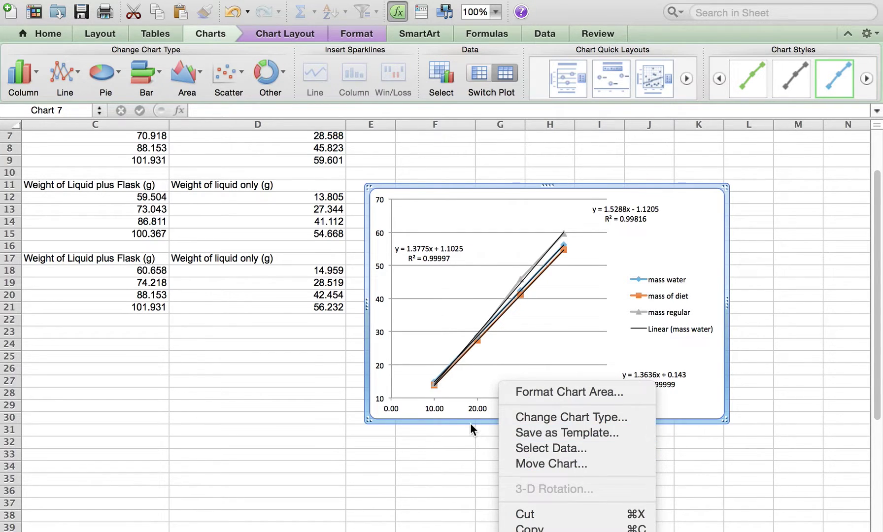
{"action": "left_click", "coordinate": [466, 407]}
{"action": "right_click", "coordinate": [477, 409]}
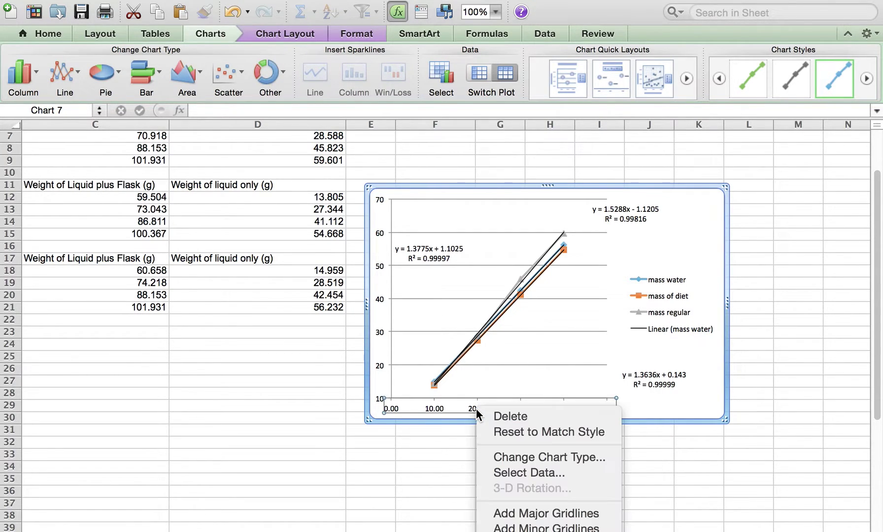
{"action": "key", "text": "Escape"}
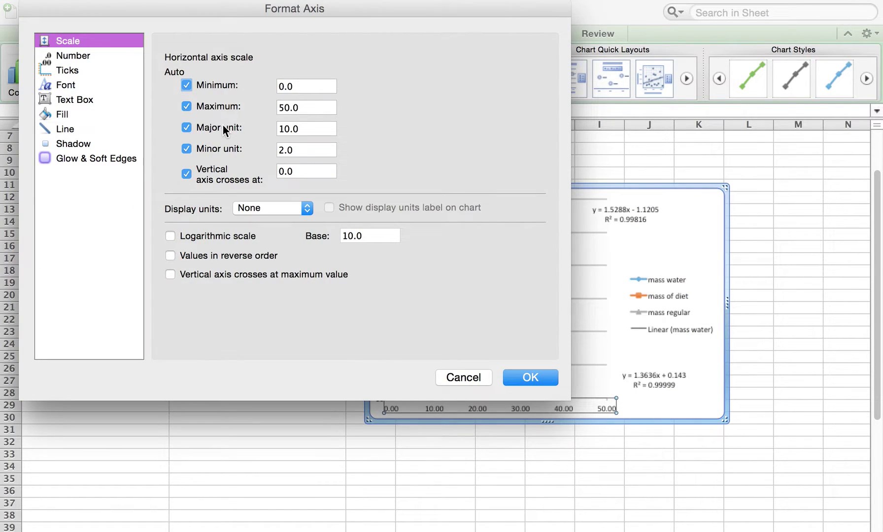
{"action": "left_click", "coordinate": [317, 88]}
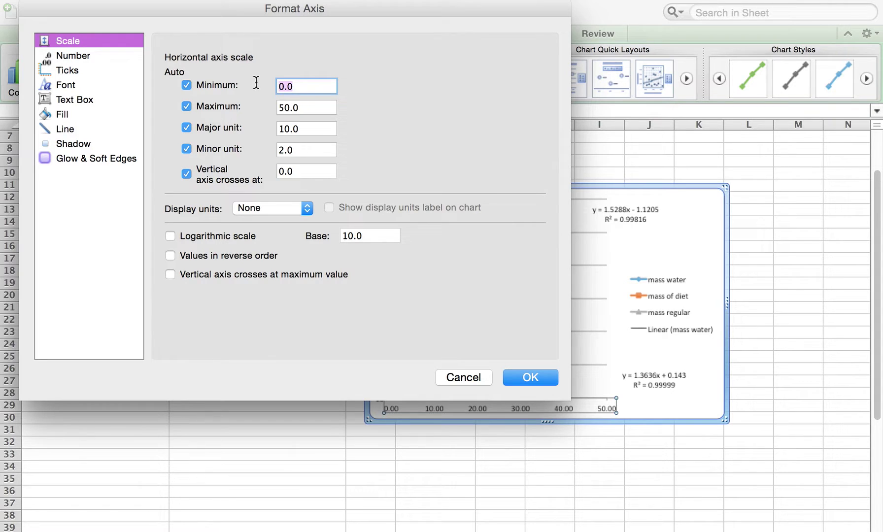
{"action": "type", "text": "10"}
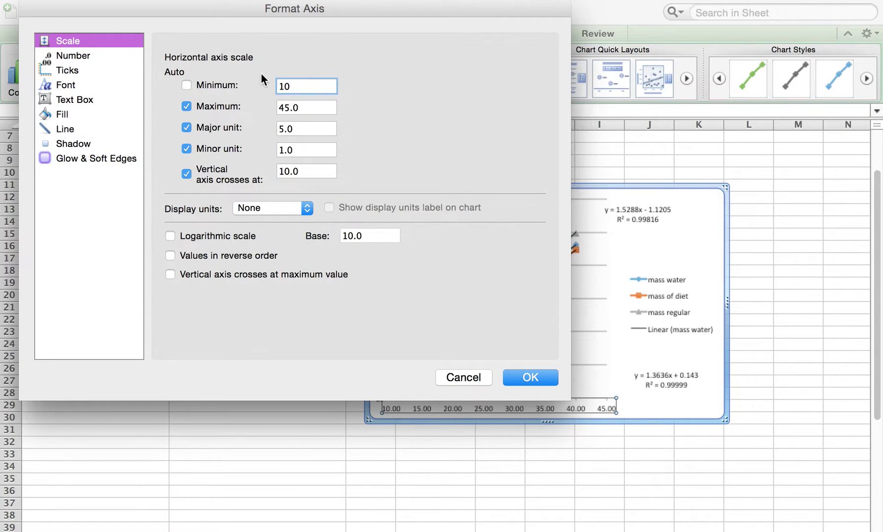
{"action": "left_click", "coordinate": [292, 108]}
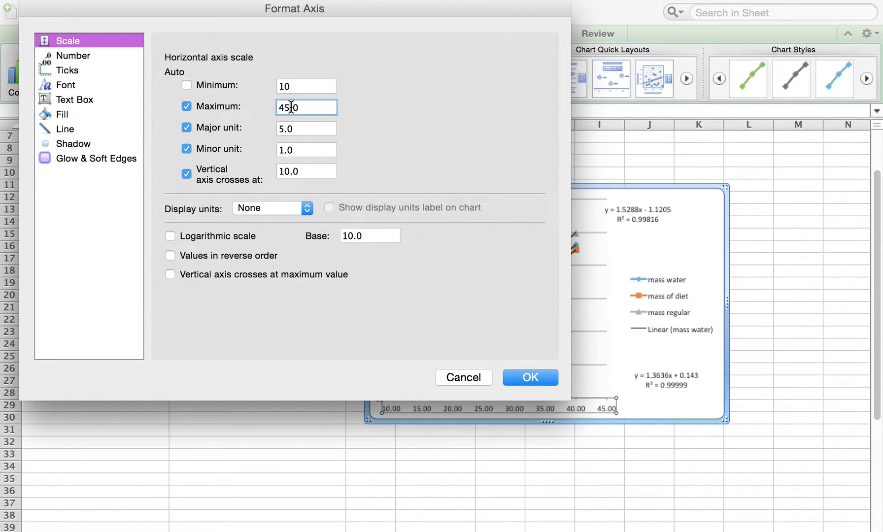
{"action": "key", "text": "BackSpace"}
{"action": "type", "text": "0"}
{"action": "left_click", "coordinate": [531, 377]}
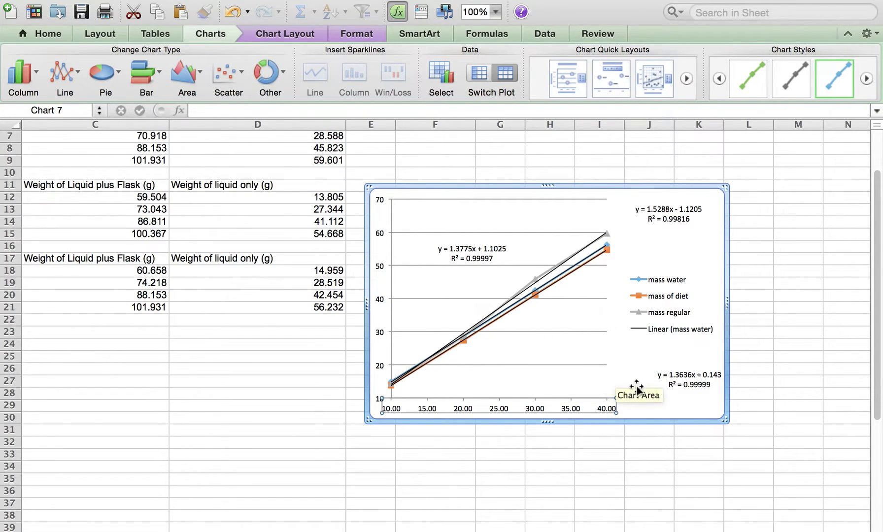
- Replace the placeholder with a Title Above Chart reading 'density of water, regular and diet coke'
{"action": "left_click", "coordinate": [280, 34]}
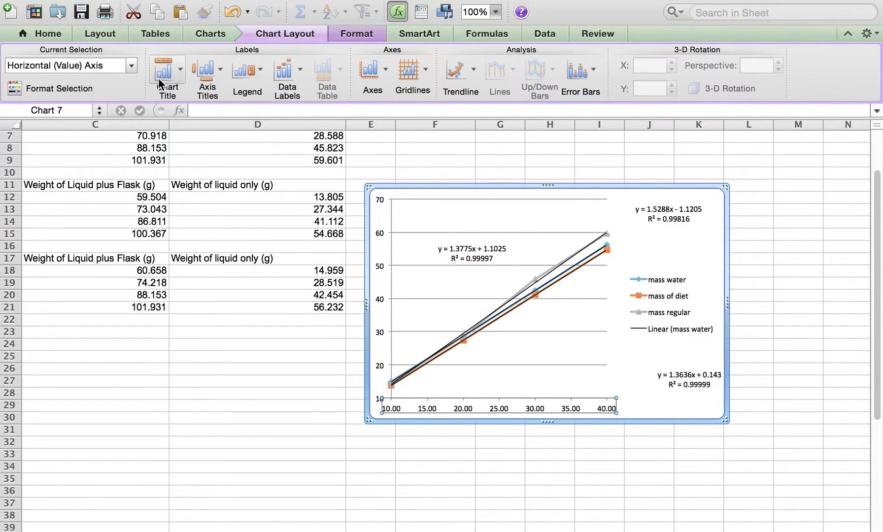
{"action": "left_click", "coordinate": [166, 77]}
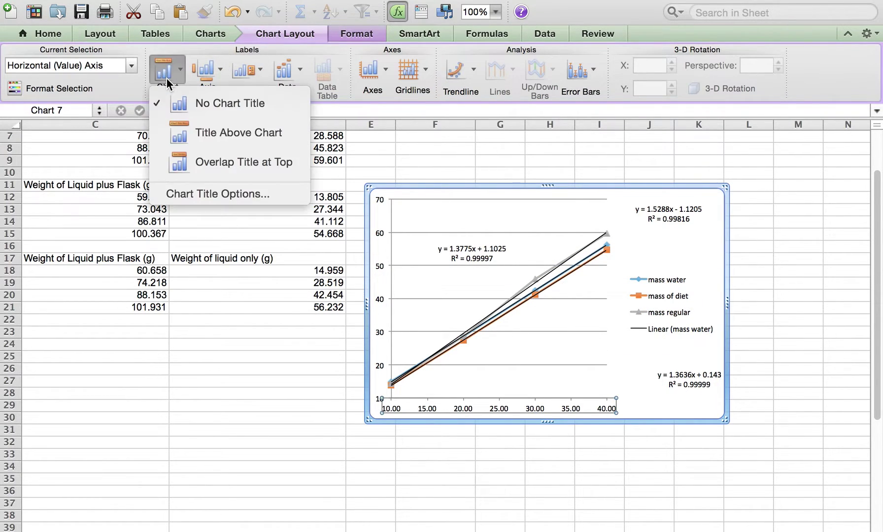
{"action": "left_click", "coordinate": [205, 133]}
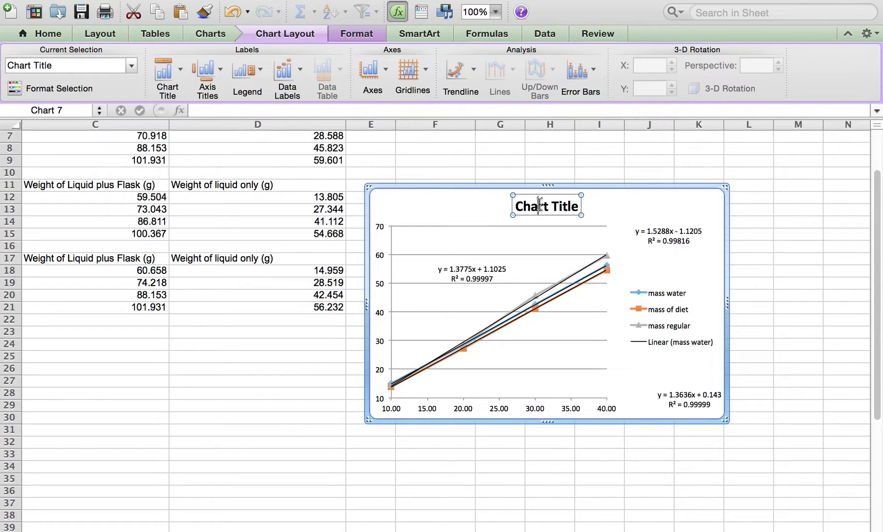
{"action": "key", "text": "Right"}
{"action": "key", "text": "Right"}
{"action": "key", "text": "Right"}
{"action": "key", "text": "Right"}
{"action": "key", "text": "Right"}
{"action": "key", "text": "Right"}
{"action": "key", "text": "Right"}
{"action": "key", "text": "BackSpace"}
{"action": "key", "text": "BackSpace"}
{"action": "key", "text": "BackSpace"}
{"action": "key", "text": "BackSpace"}
{"action": "key", "text": "BackSpace"}
{"action": "key", "text": "BackSpace"}
{"action": "key", "text": "BackSpace"}
{"action": "key", "text": "BackSpace"}
{"action": "key", "text": "BackSpace"}
{"action": "key", "text": "BackSpace"}
{"action": "key", "text": "BackSpace"}
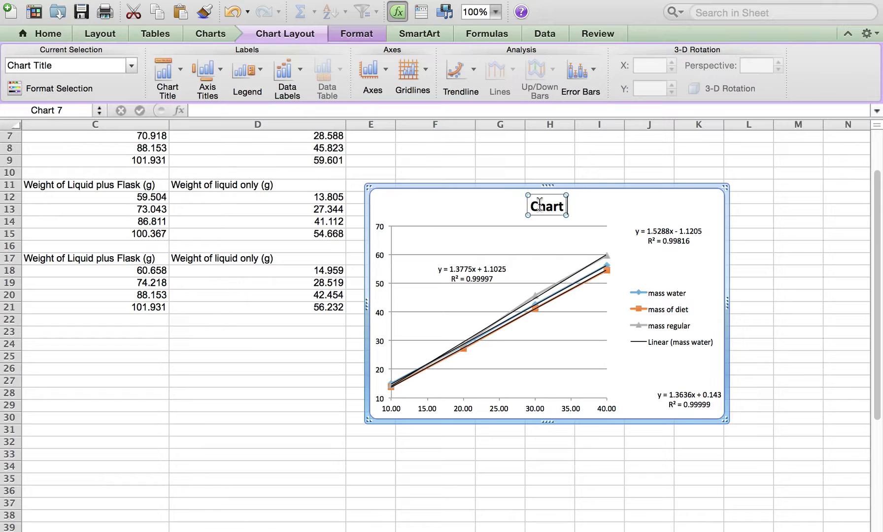
{"action": "type", "text": "d"}
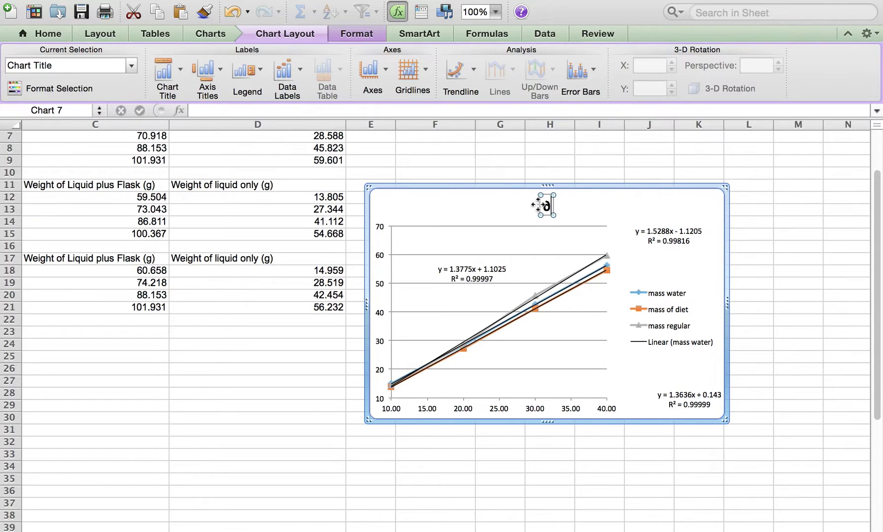
{"action": "type", "text": "ensity"}
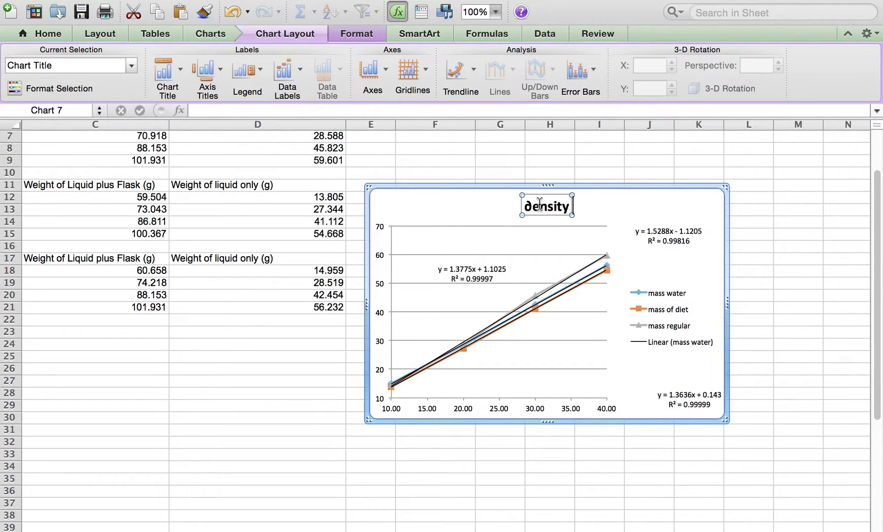
{"action": "type", "text": " of waterm"}
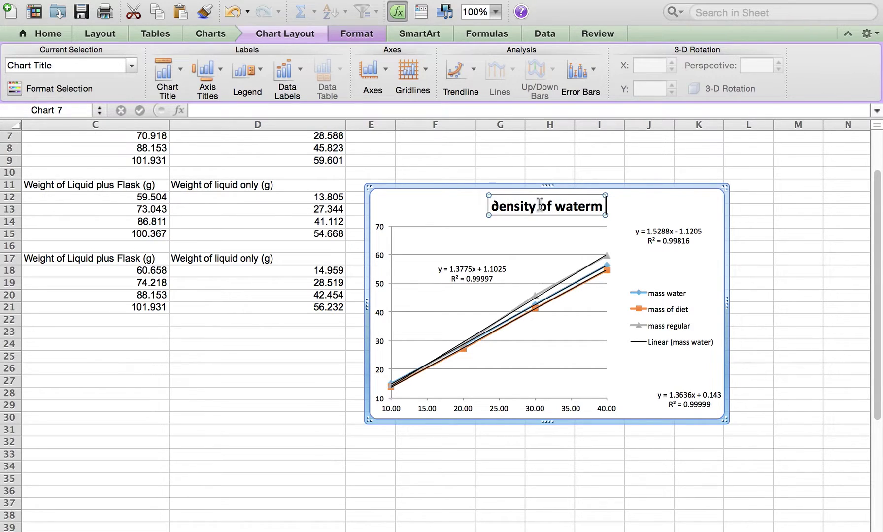
{"action": "key", "text": "BackSpace"}
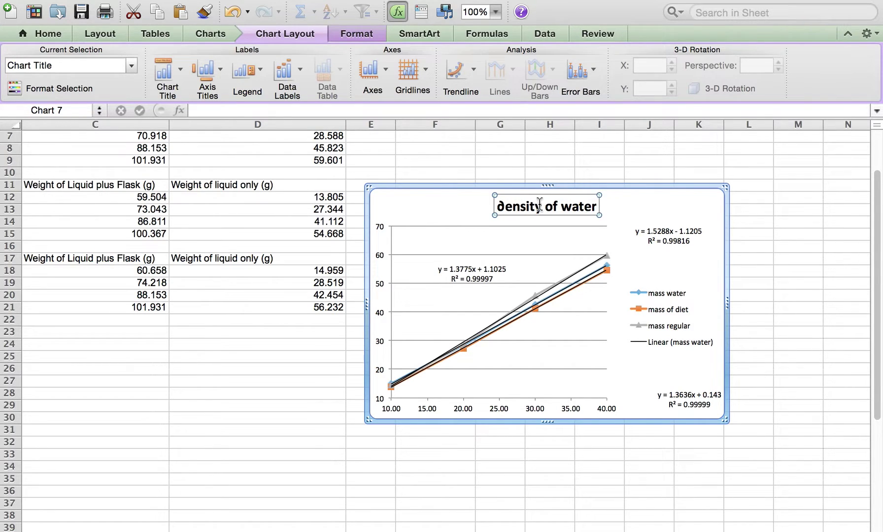
{"action": "type", "text": ", regu"}
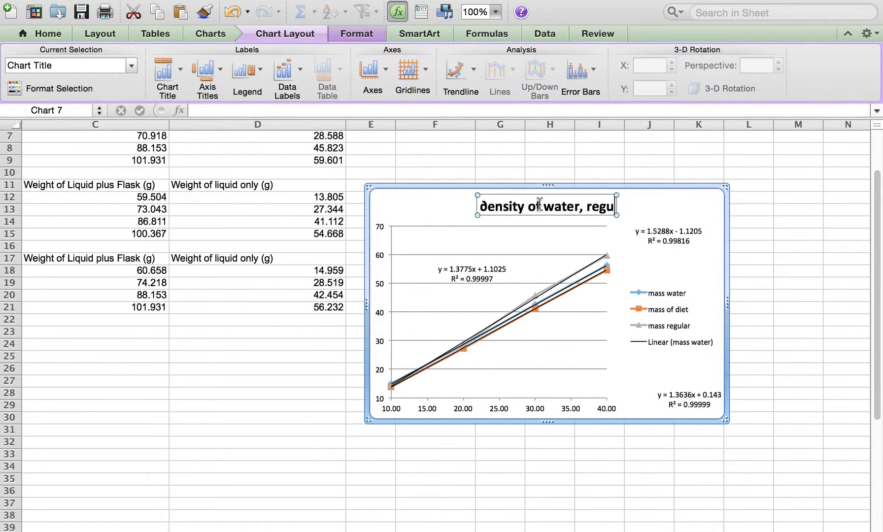
{"action": "type", "text": "lar and diet"}
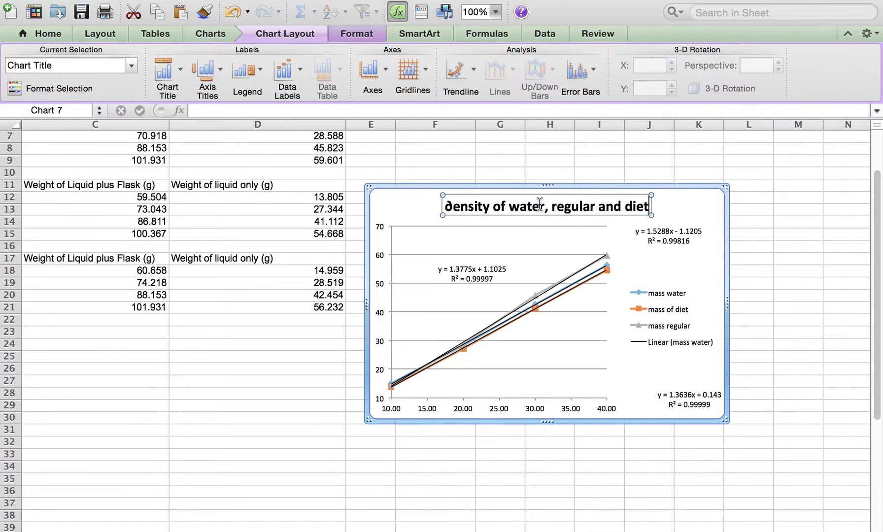
{"action": "type", "text": " coke"}
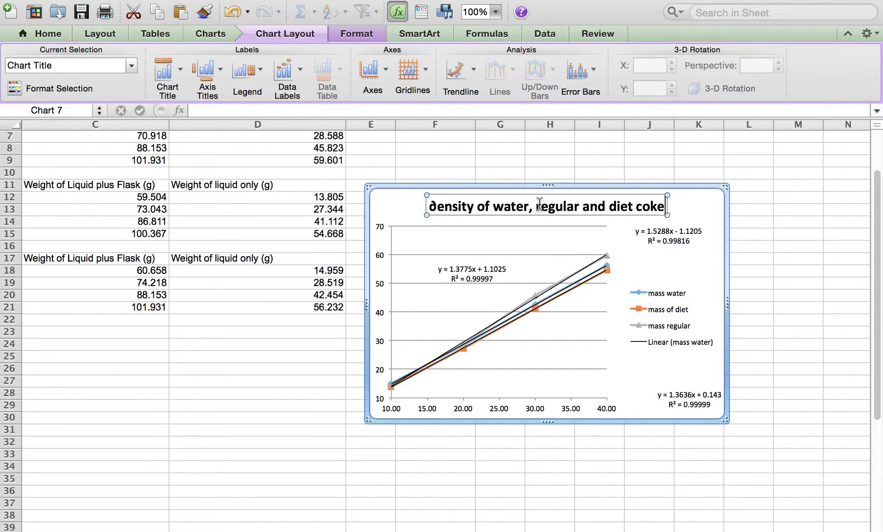
{"action": "scroll", "coordinate": [539, 205], "scroll_direction": "left", "scroll_amount": 5}
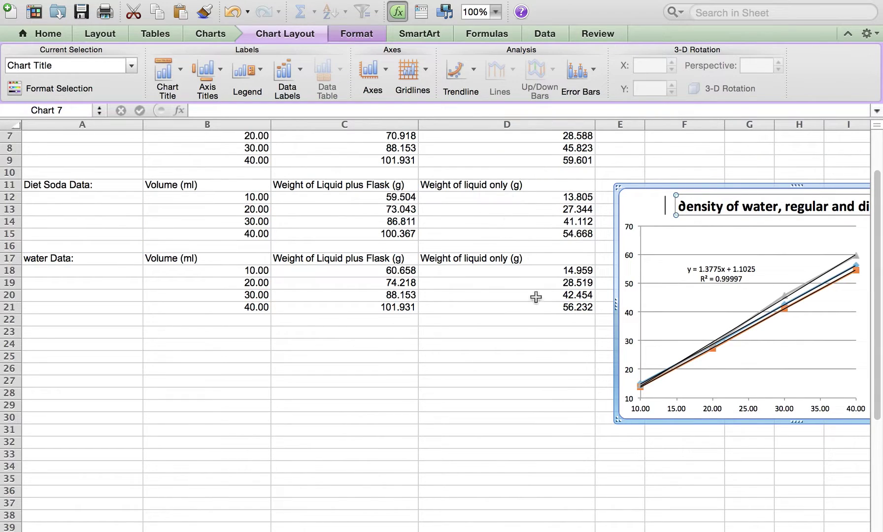
{"action": "scroll", "coordinate": [444, 326], "scroll_direction": "right", "scroll_amount": 10}
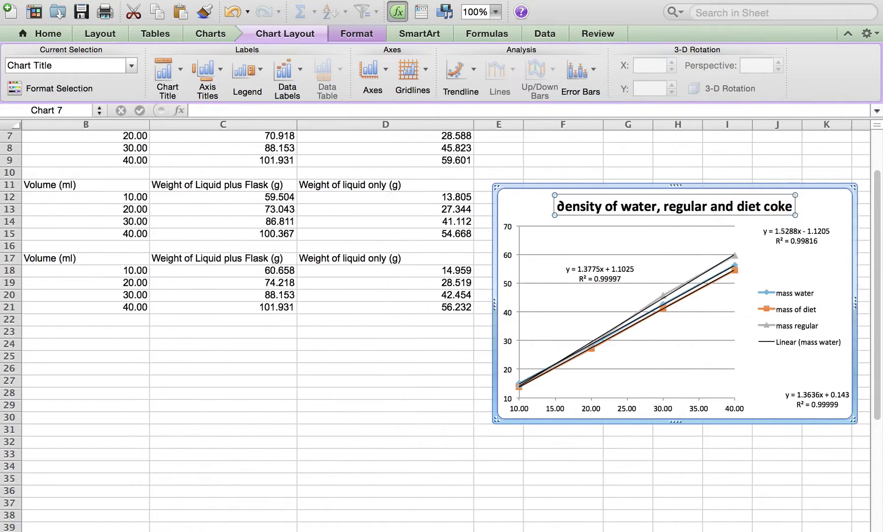
{"action": "scroll", "coordinate": [444, 326], "scroll_direction": "left", "scroll_amount": 5}
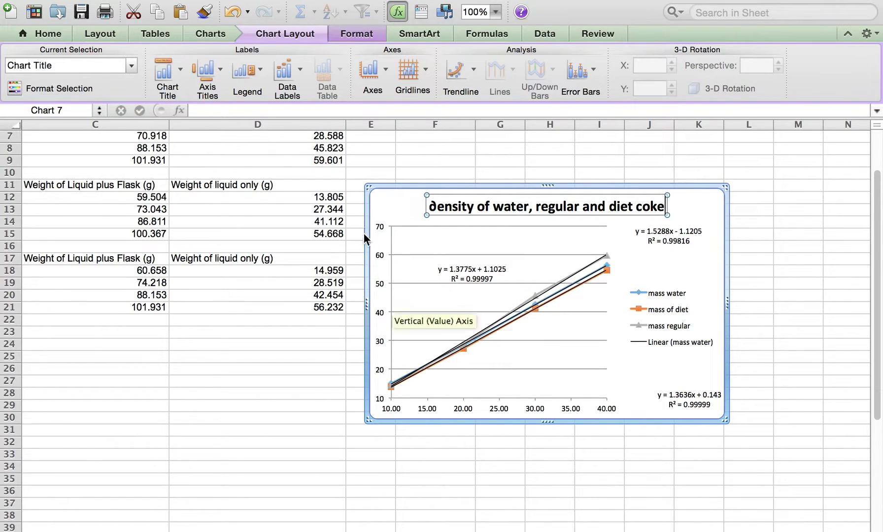
- Add a horizontal axis title below the axis reading 'volume (in mL)'
{"action": "left_click", "coordinate": [211, 88]}
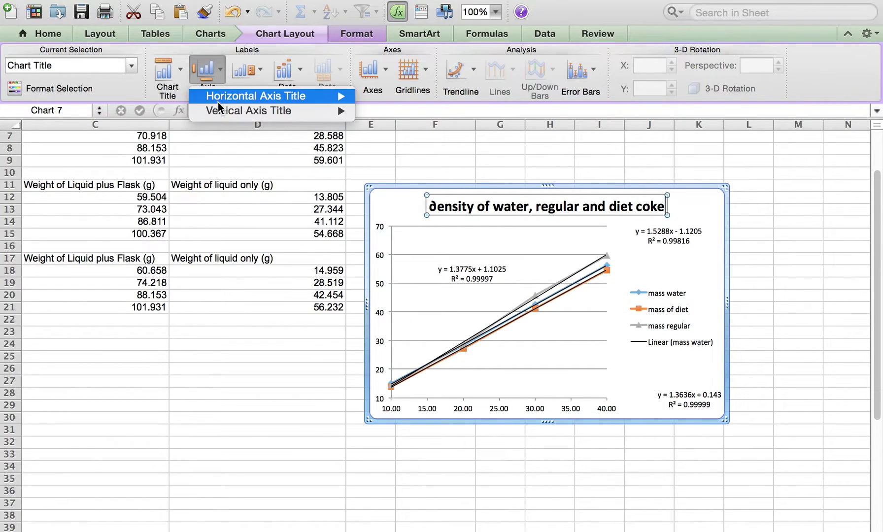
{"action": "mouse_move", "coordinate": [218, 101]}
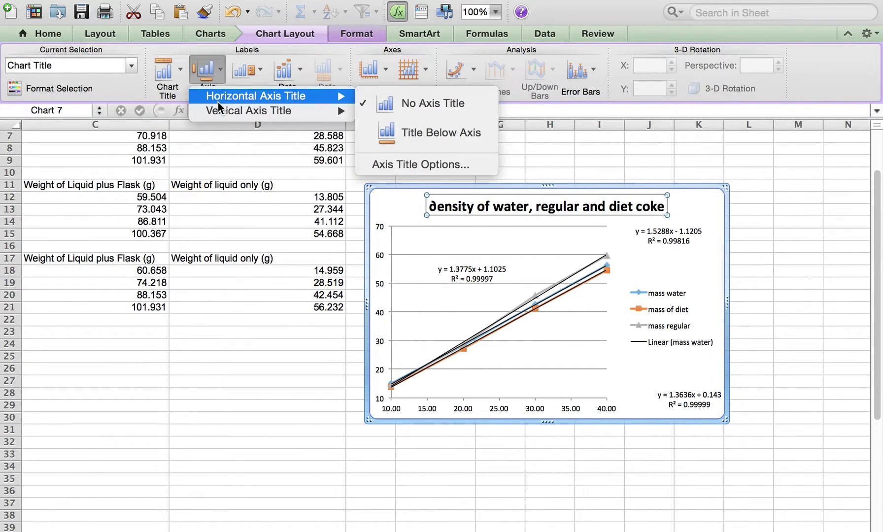
{"action": "left_click", "coordinate": [445, 138]}
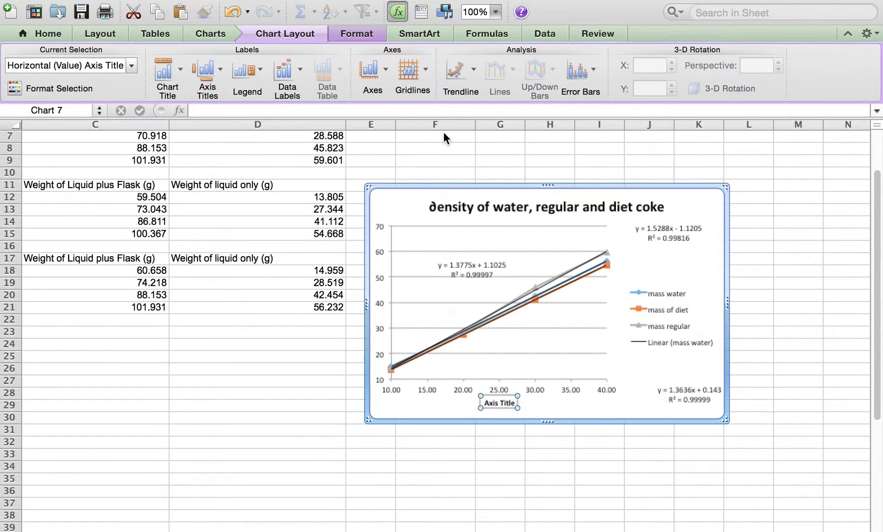
{"action": "type", "text": "volum"}
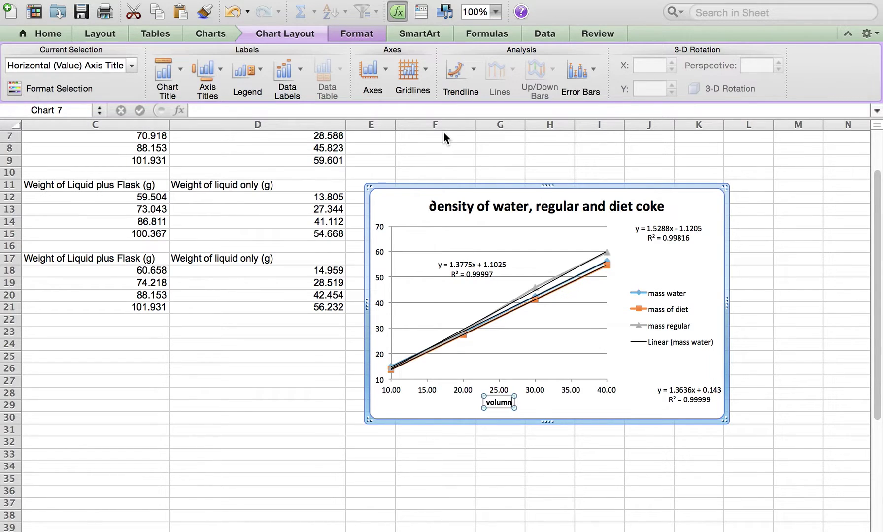
{"action": "type", "text": "e (in mL)"}
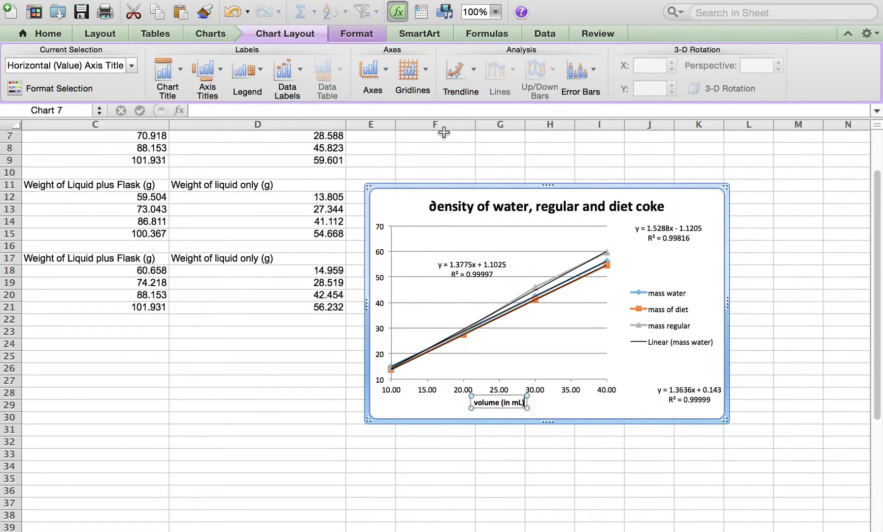
{"action": "scroll", "coordinate": [443, 132], "scroll_direction": "left", "scroll_amount": 3}
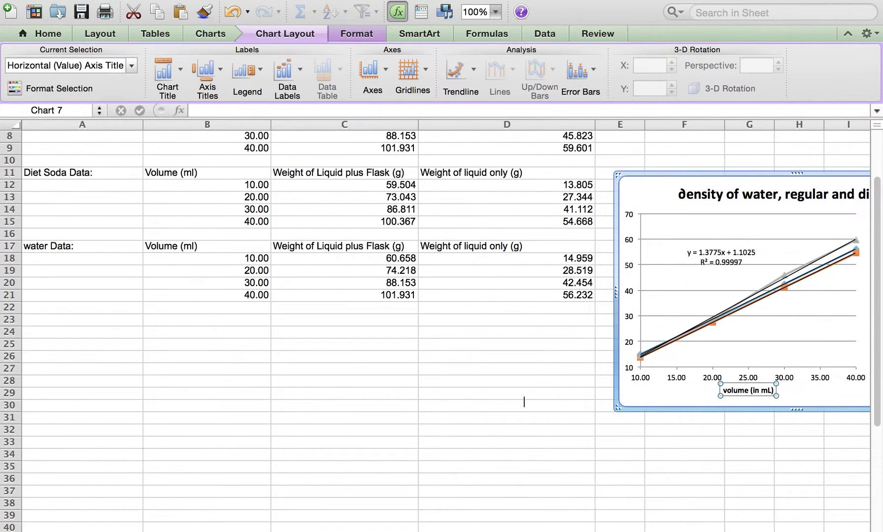
{"action": "scroll", "coordinate": [524, 403], "scroll_direction": "right", "scroll_amount": 3}
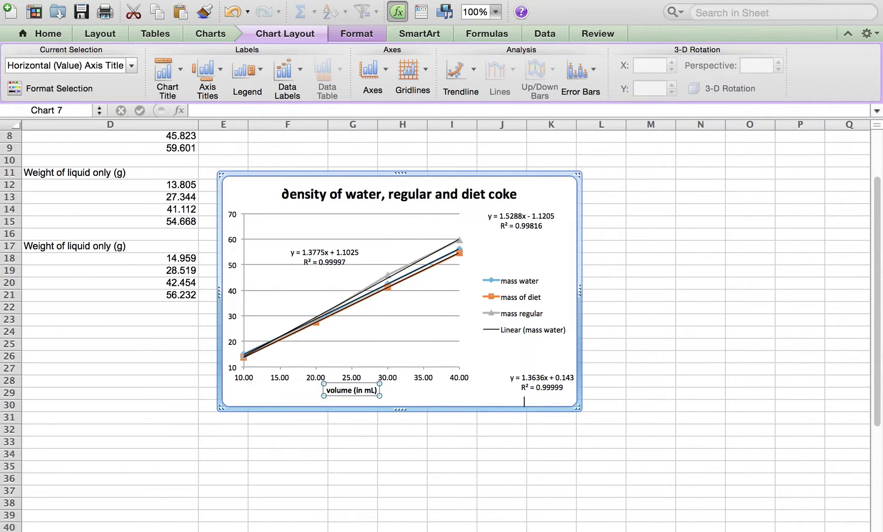
- Add a rotated vertical axis title reading 'mass (in g)'
{"action": "left_click", "coordinate": [206, 87]}
{"action": "mouse_move", "coordinate": [214, 114]}
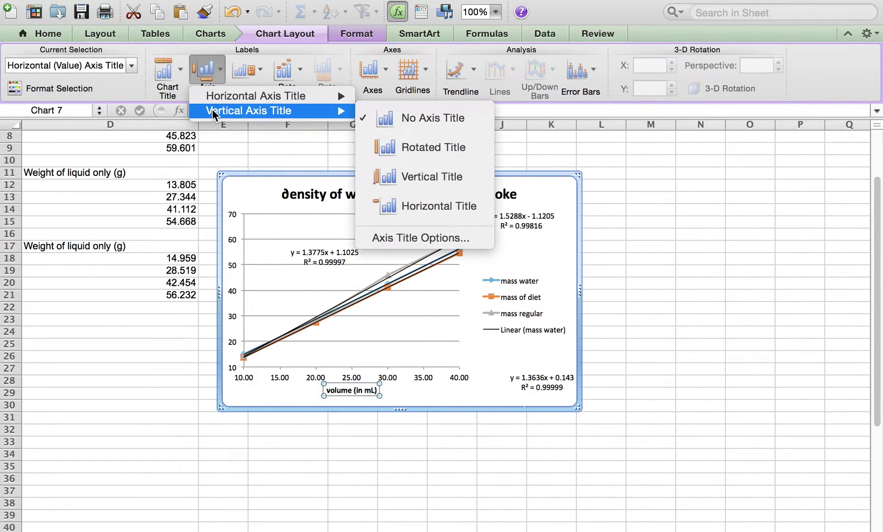
{"action": "left_click", "coordinate": [462, 146]}
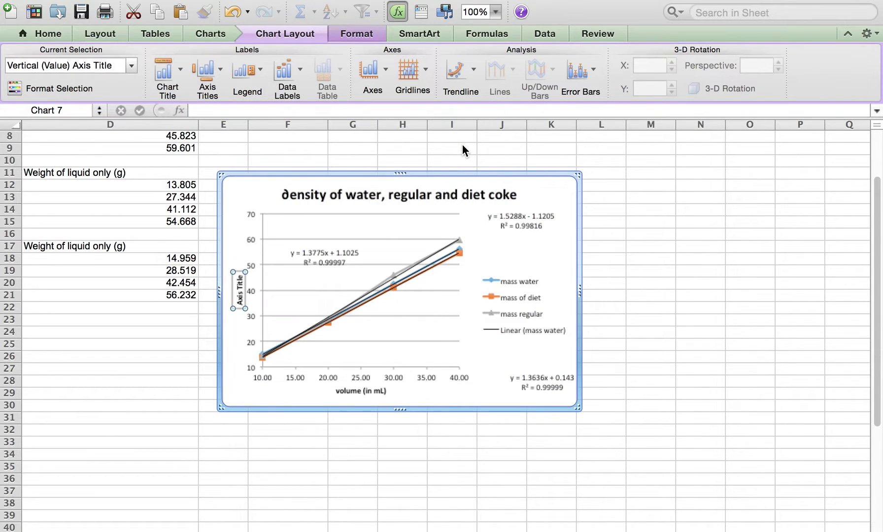
{"action": "type", "text": "mas"}
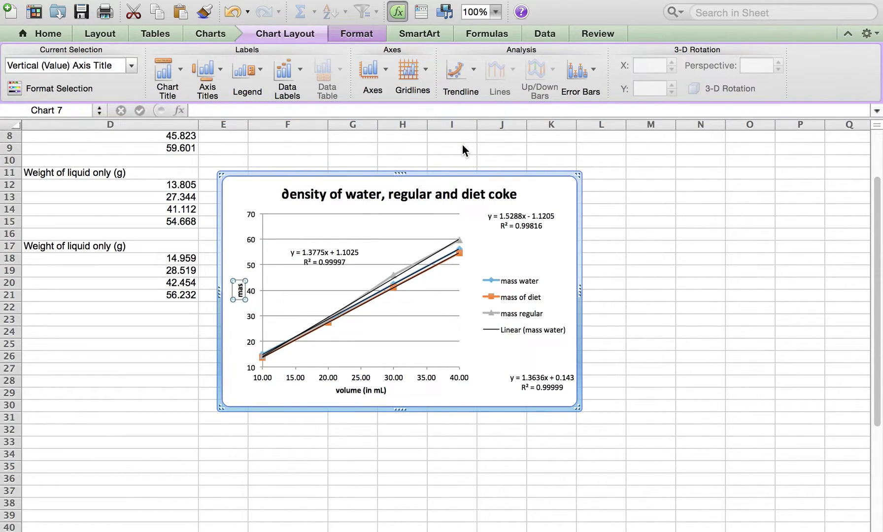
{"action": "type", "text": "s (in g)"}
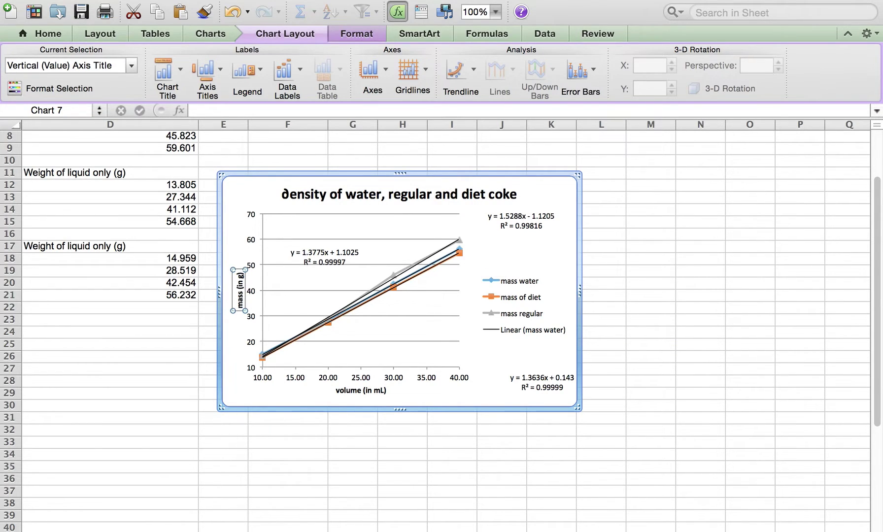
{"action": "scroll", "coordinate": [444, 325], "scroll_direction": "left", "scroll_amount": 3}
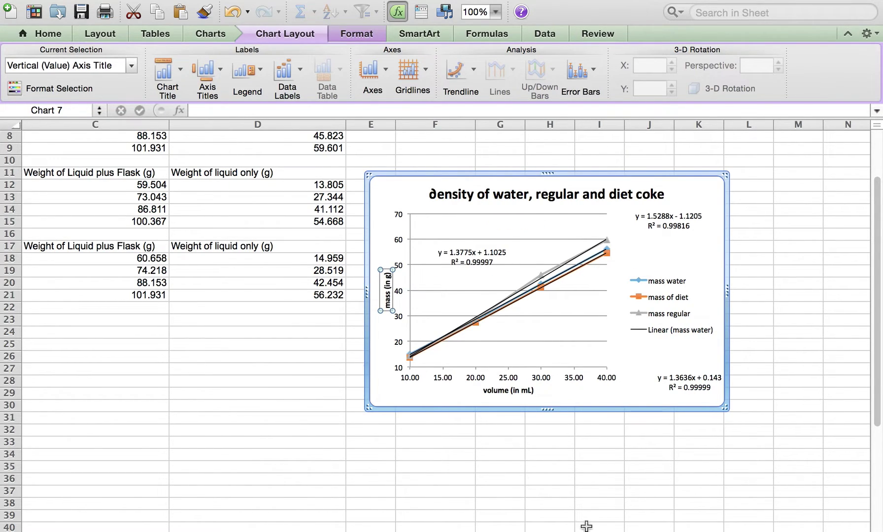
{"action": "left_click_drag", "start_coordinate": [879, 383], "coordinate": [882, 340]}
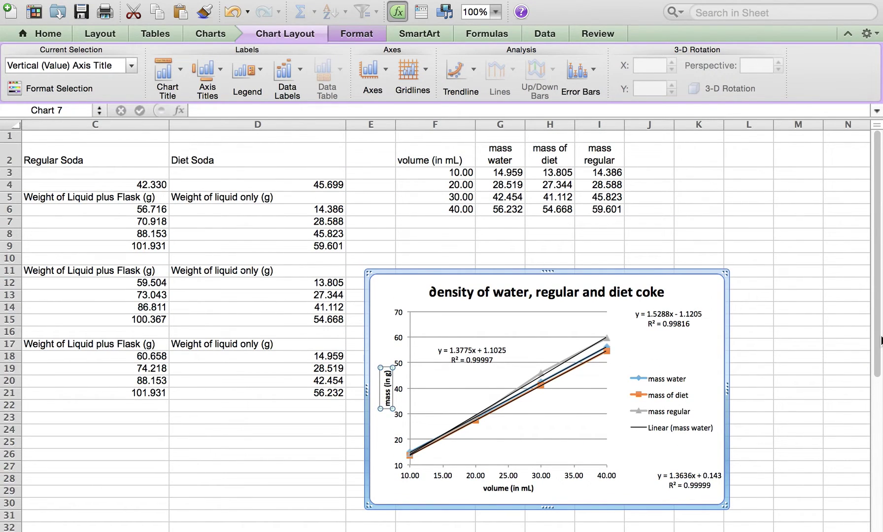
{"action": "scroll", "coordinate": [882, 340], "scroll_direction": "right", "scroll_amount": 2}
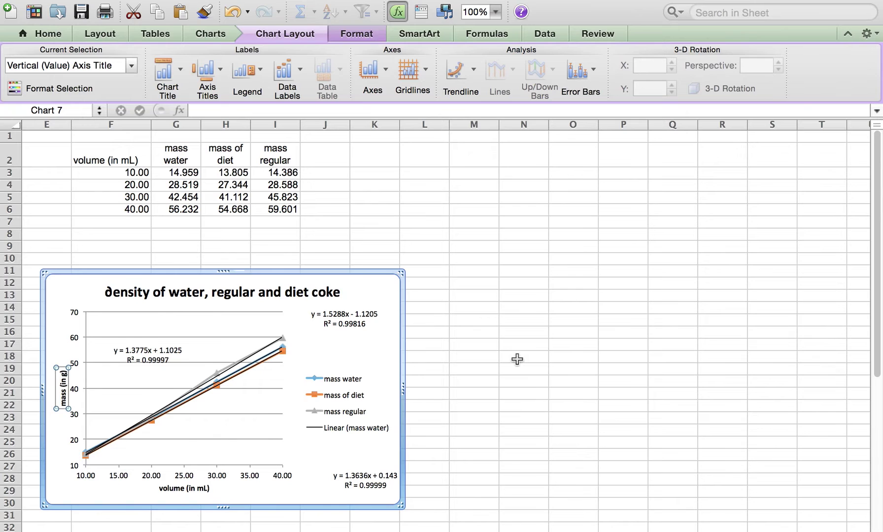